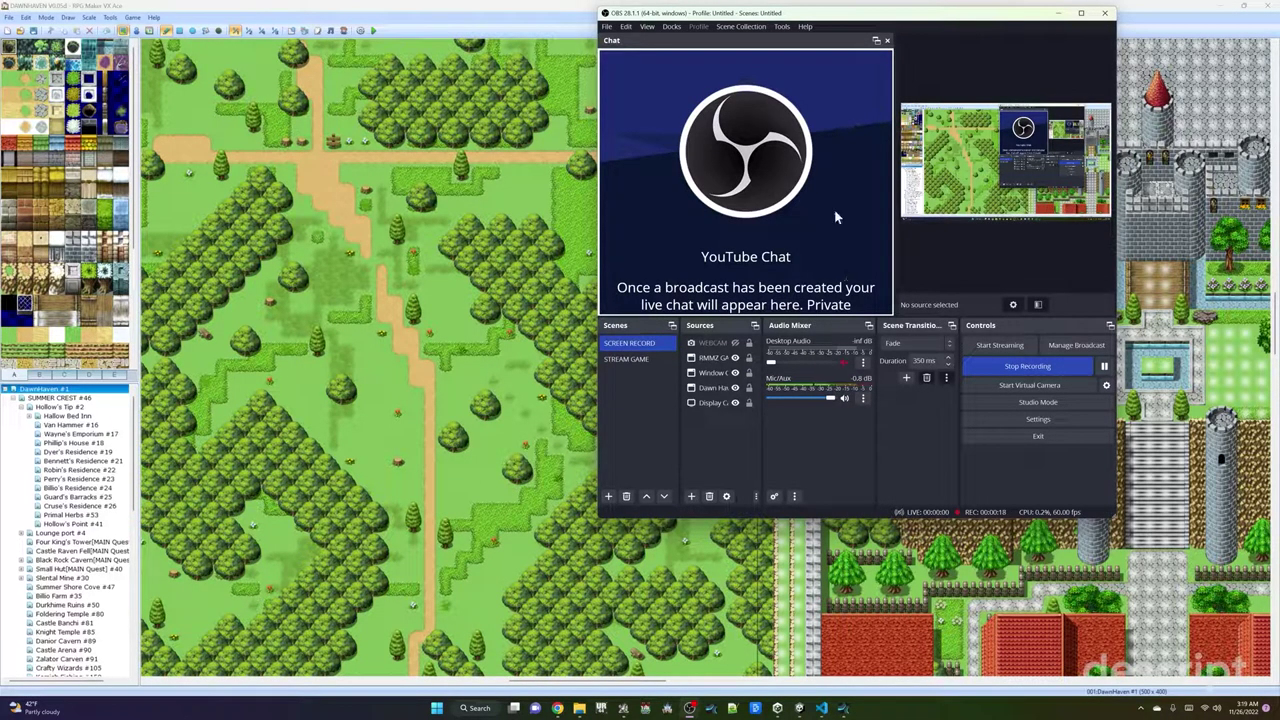
Load the AutoSave file from the Dawnhaven game's title screen.
{"action": "left_click", "coordinate": [478, 5]}
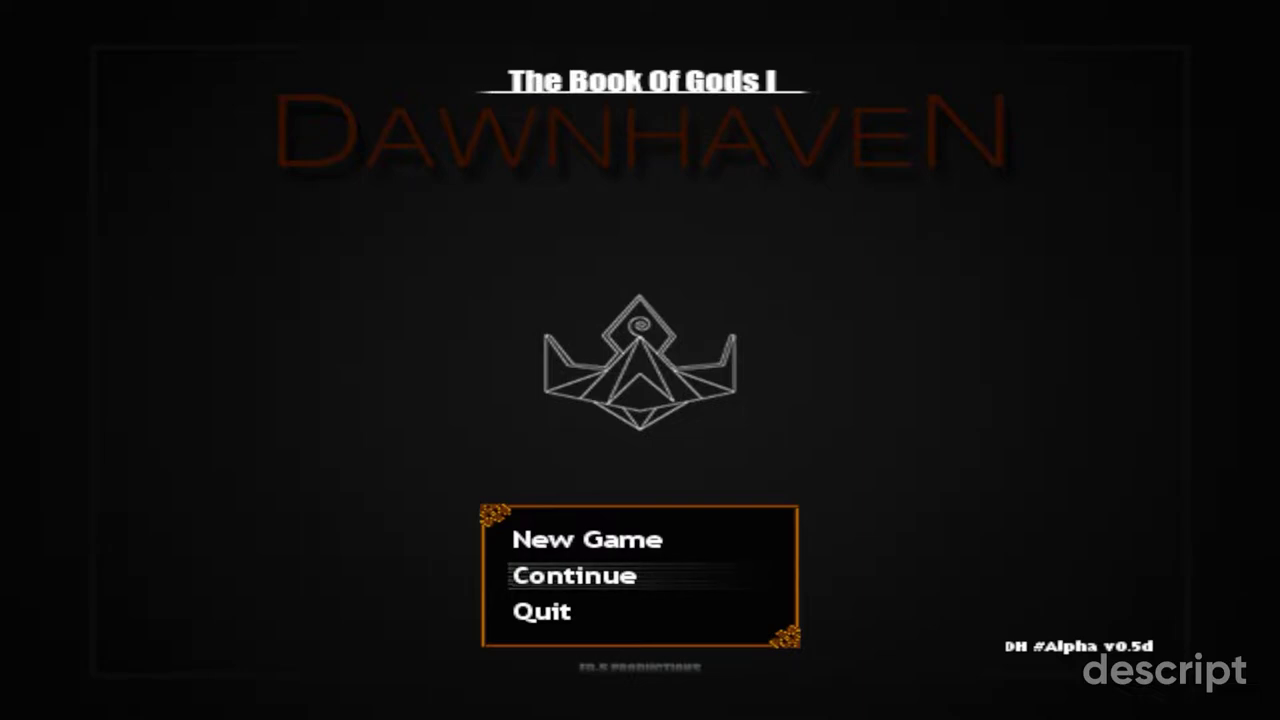
{"action": "key", "text": "Up"}
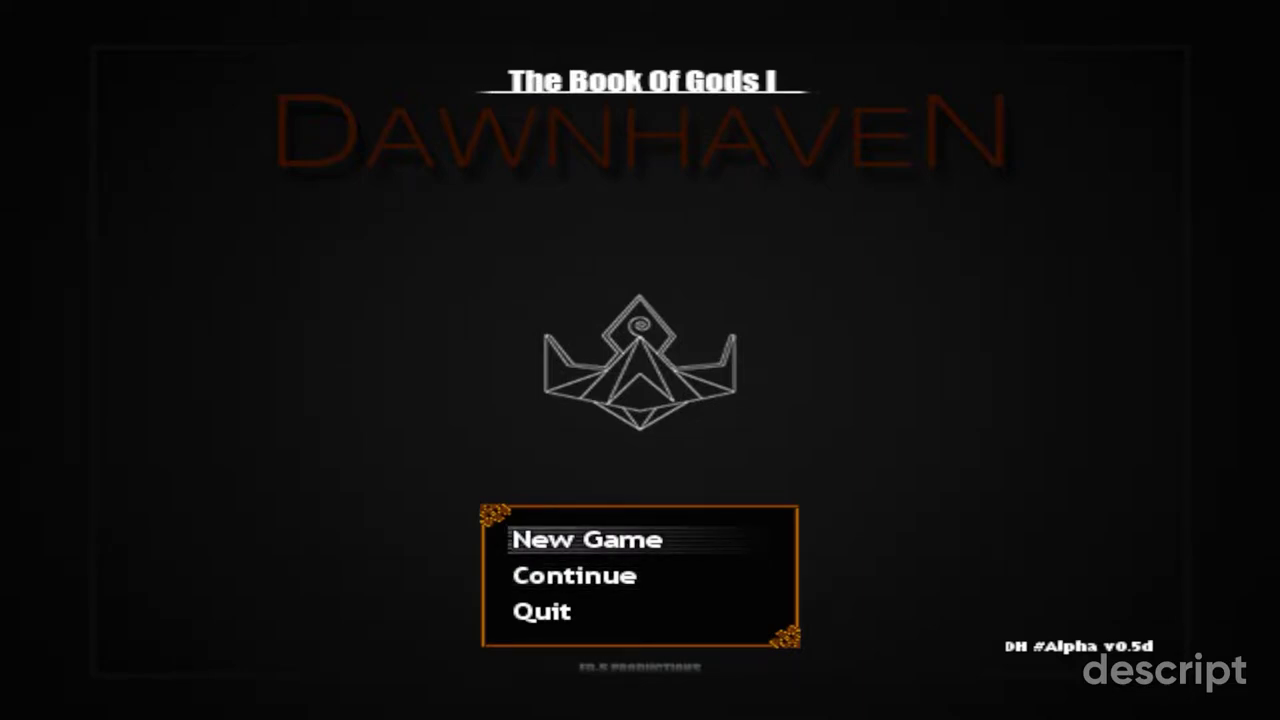
{"action": "key", "text": "Return"}
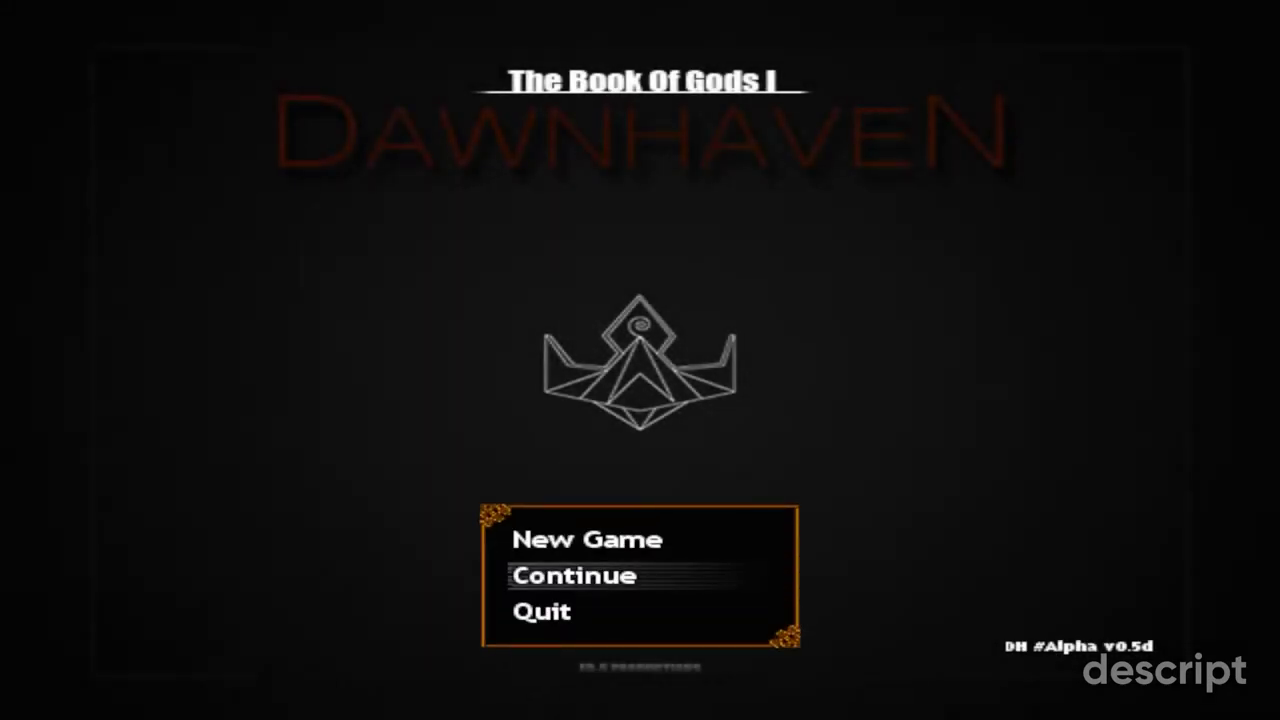
{"action": "key", "text": "Return"}
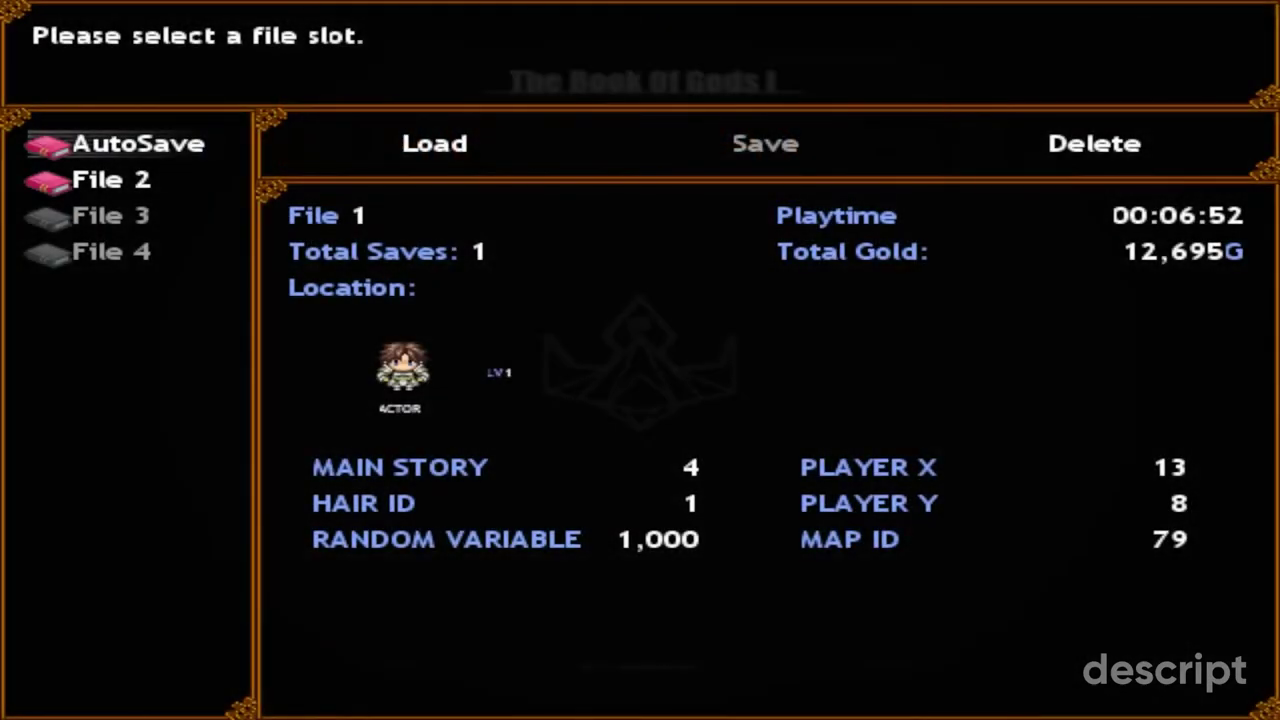
{"action": "key", "text": "Down"}
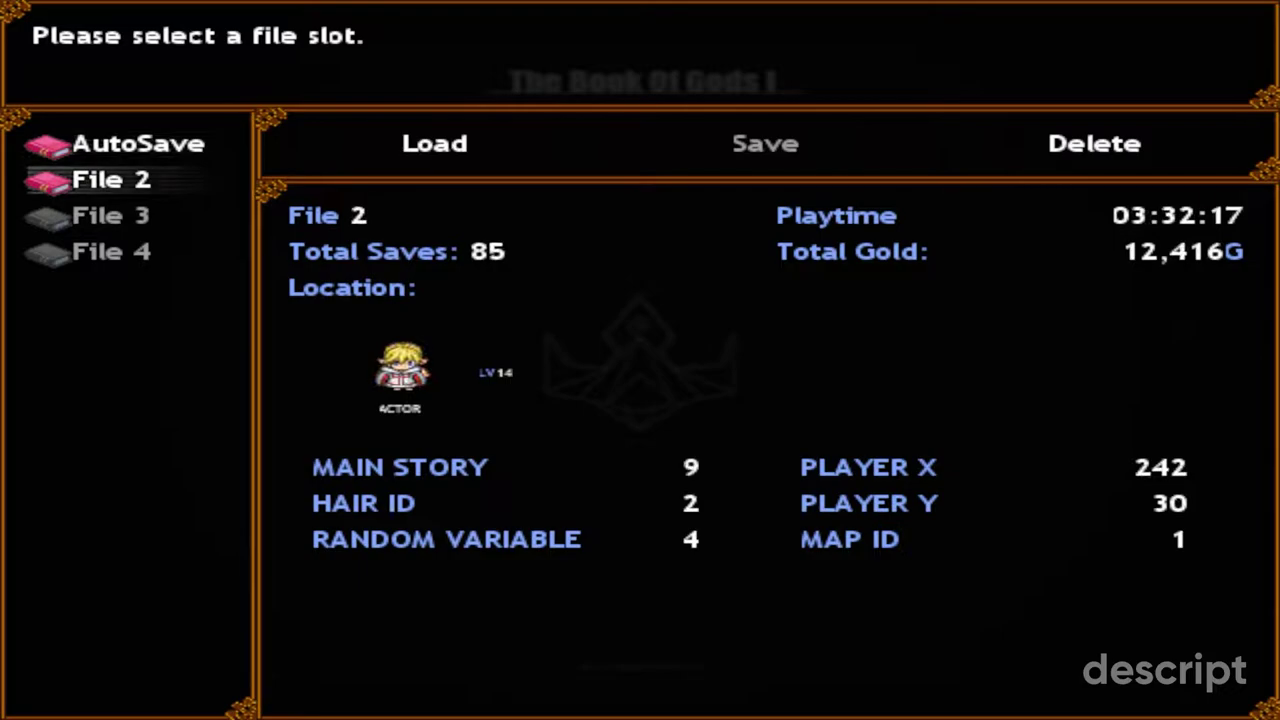
{"action": "key", "text": "Up"}
{"action": "key", "text": "Return"}
{"action": "key", "text": "Return"}
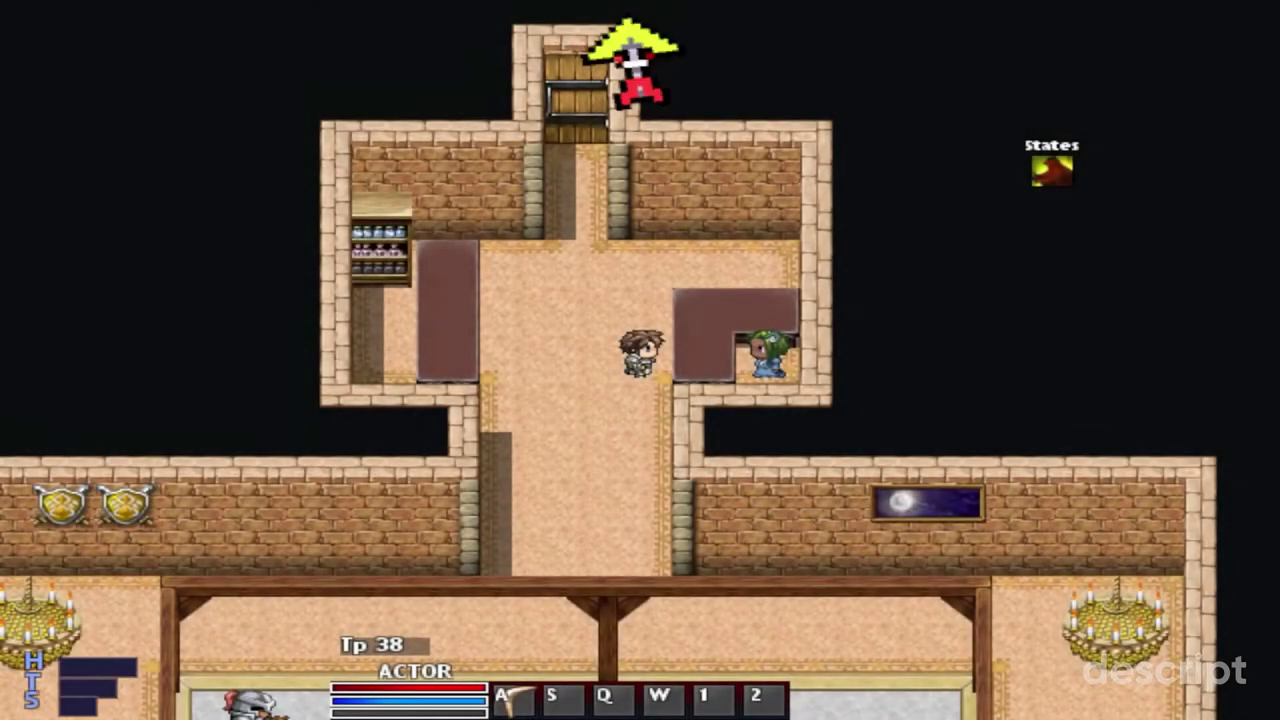
Walk the character from the counter area down to the racing lanes and around their left side.
{"action": "key", "text": "Left"}
{"action": "key", "text": "Down"}
{"action": "key", "text": "Down"}
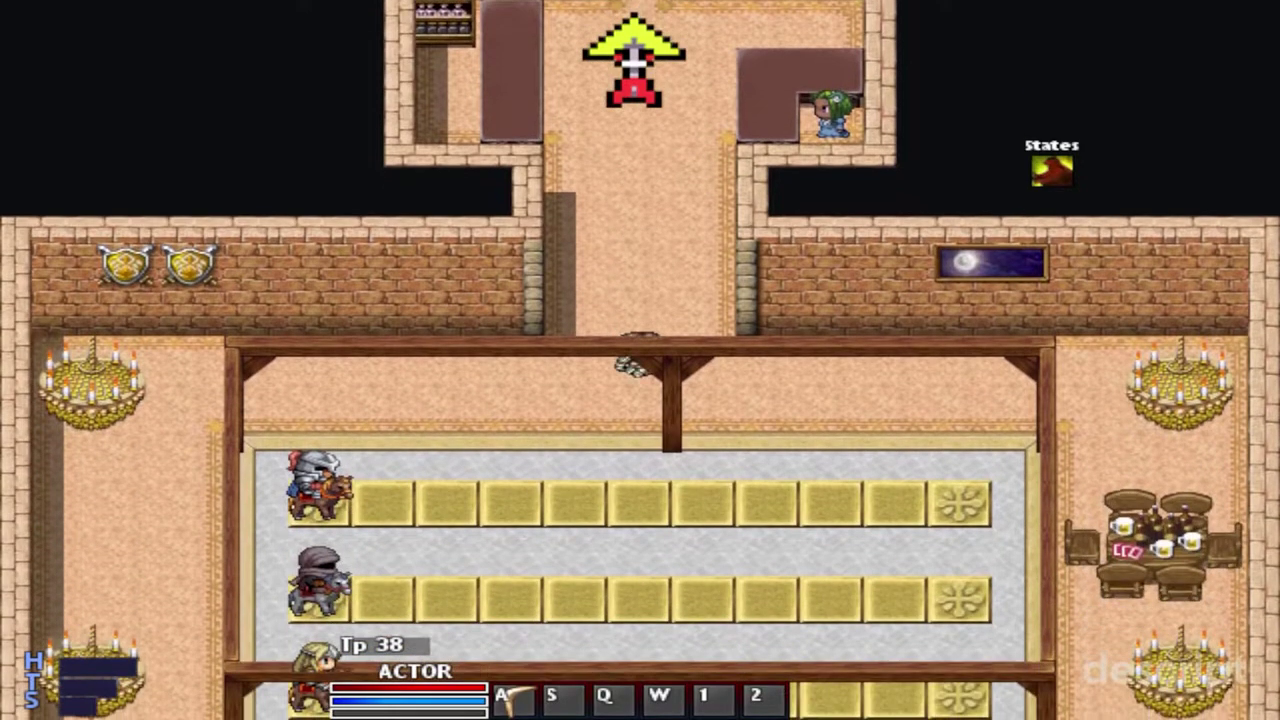
{"action": "key", "text": "Left"}
{"action": "key", "text": "Left"}
{"action": "key", "text": "Down"}
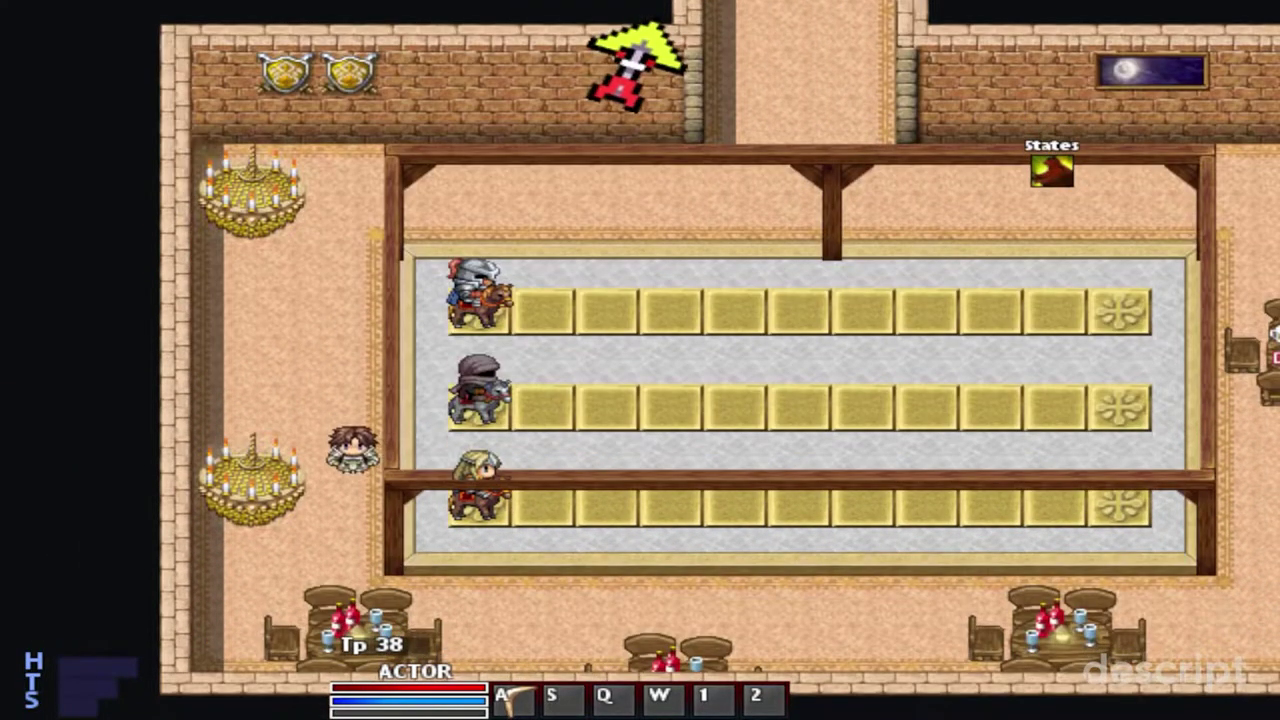
{"action": "key", "text": "Up"}
{"action": "key", "text": "Right"}
{"action": "key", "text": "Up"}
{"action": "key", "text": "Down"}
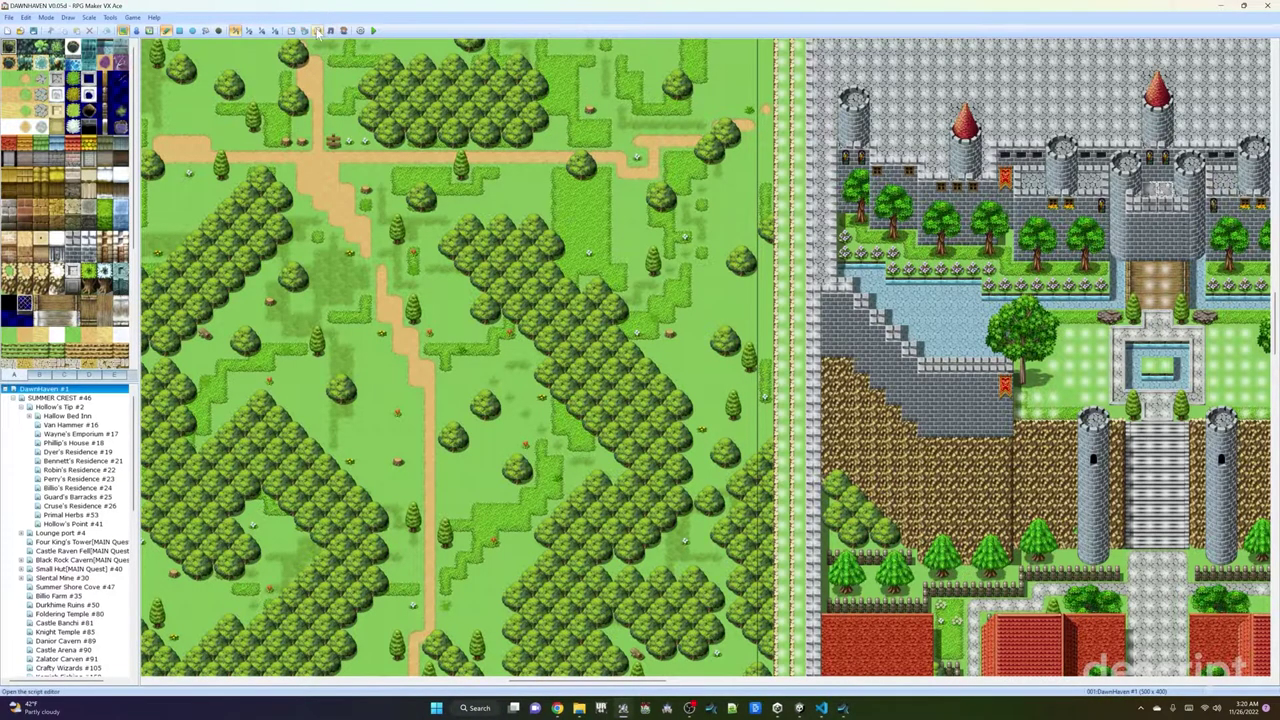
Switch to RPG Maker VX Ace and open the Resolution Selection Script in the script editor.
{"action": "left_click", "coordinate": [318, 30]}
{"action": "left_click_drag", "start_coordinate": [526, 236], "coordinate": [515, 478]}
{"action": "left_click", "coordinate": [476, 310]}
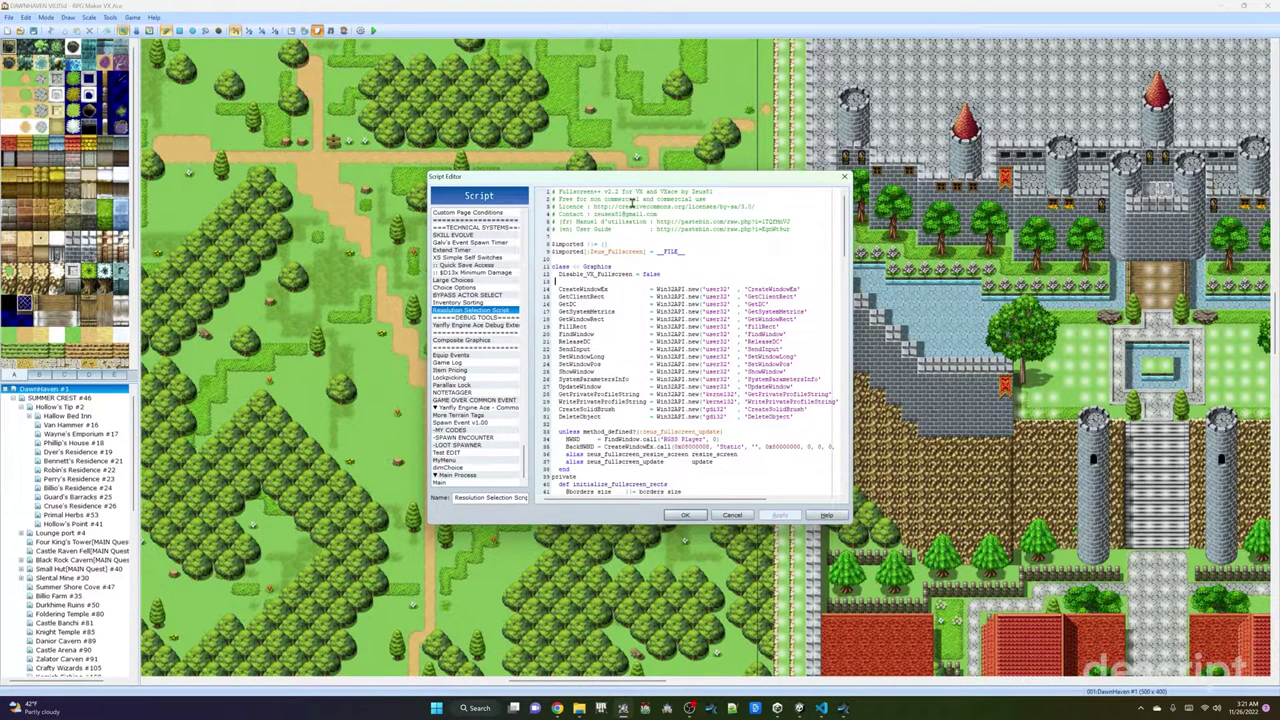
Examine the Fullscreen++ header comments and Win32API definitions at the start of the Resolution Selection Script.
{"action": "left_click_drag", "start_coordinate": [728, 198], "coordinate": [632, 200]}
{"action": "left_click", "coordinate": [656, 199]}
{"action": "left_click_drag", "start_coordinate": [556, 304], "coordinate": [686, 311]}
{"action": "left_click", "coordinate": [650, 272]}
{"action": "left_click", "coordinate": [646, 395]}
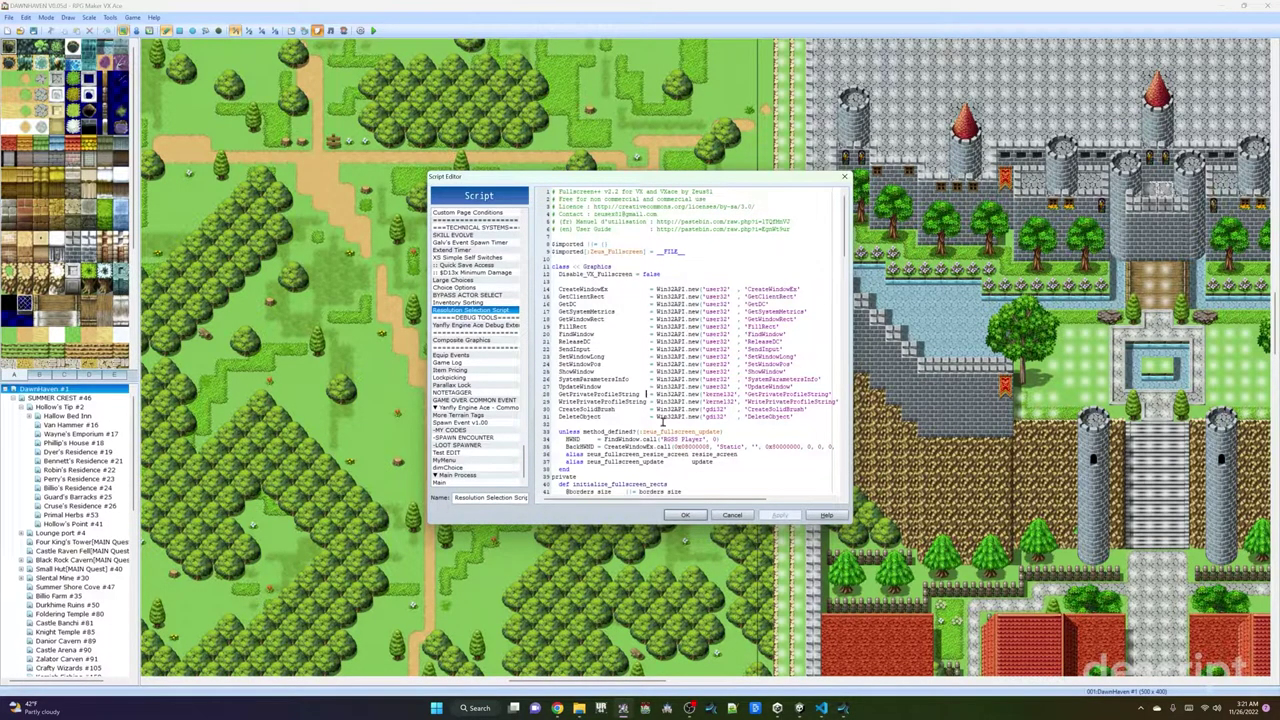
{"action": "left_click_drag", "start_coordinate": [729, 334], "coordinate": [680, 280]}
{"action": "left_click", "coordinate": [727, 356]}
{"action": "left_click_drag", "start_coordinate": [806, 235], "coordinate": [552, 188]}
{"action": "left_click", "coordinate": [656, 364]}
Find the RESIZE_WIDTH and RESIZE_HEIGHT settings in the Yanfly Engine Ace Core Engine script and highlight them.
{"action": "scroll", "coordinate": [645, 385], "scroll_direction": "up", "scroll_amount": 10}
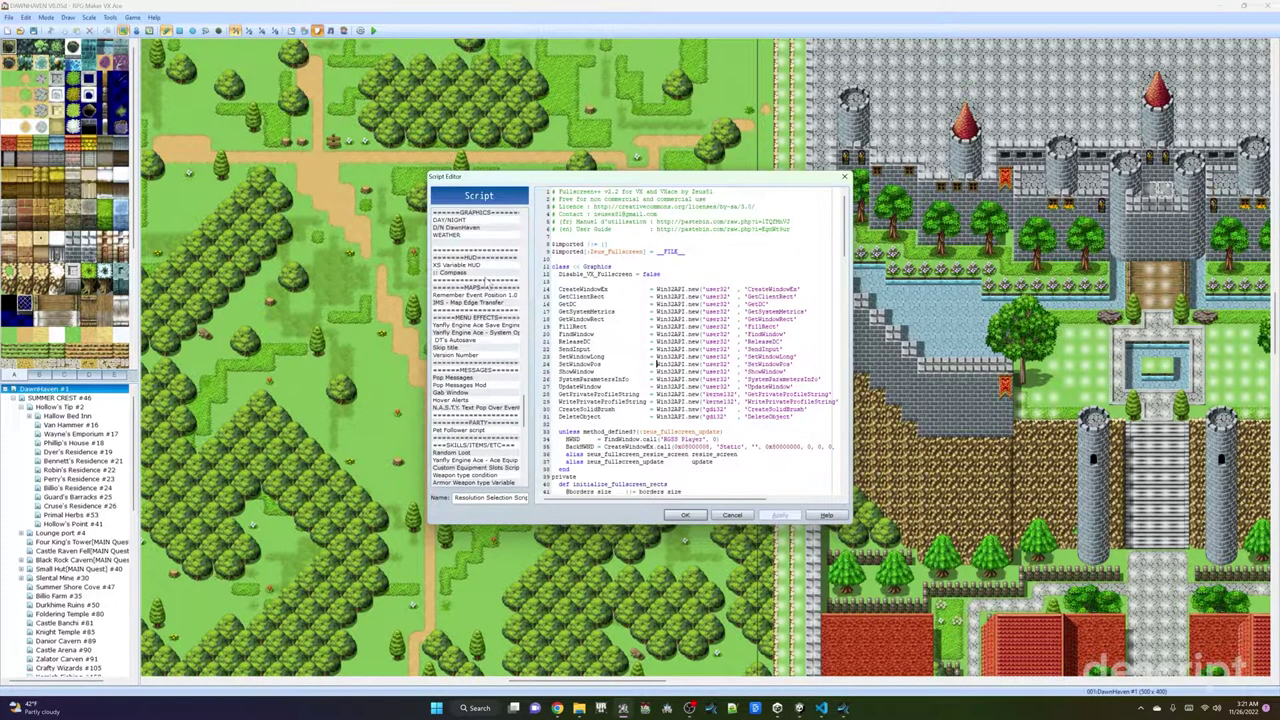
{"action": "scroll", "coordinate": [485, 350], "scroll_direction": "up", "scroll_amount": 6}
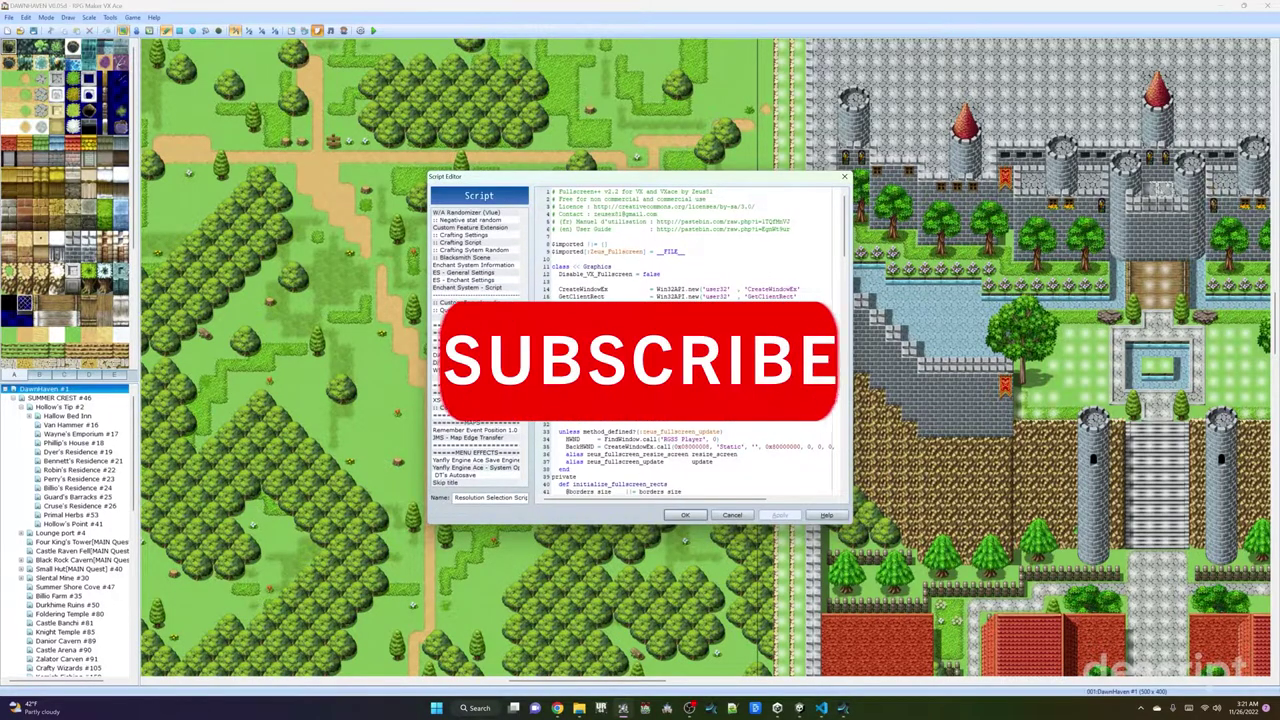
{"action": "scroll", "coordinate": [486, 290], "scroll_direction": "up", "scroll_amount": 10}
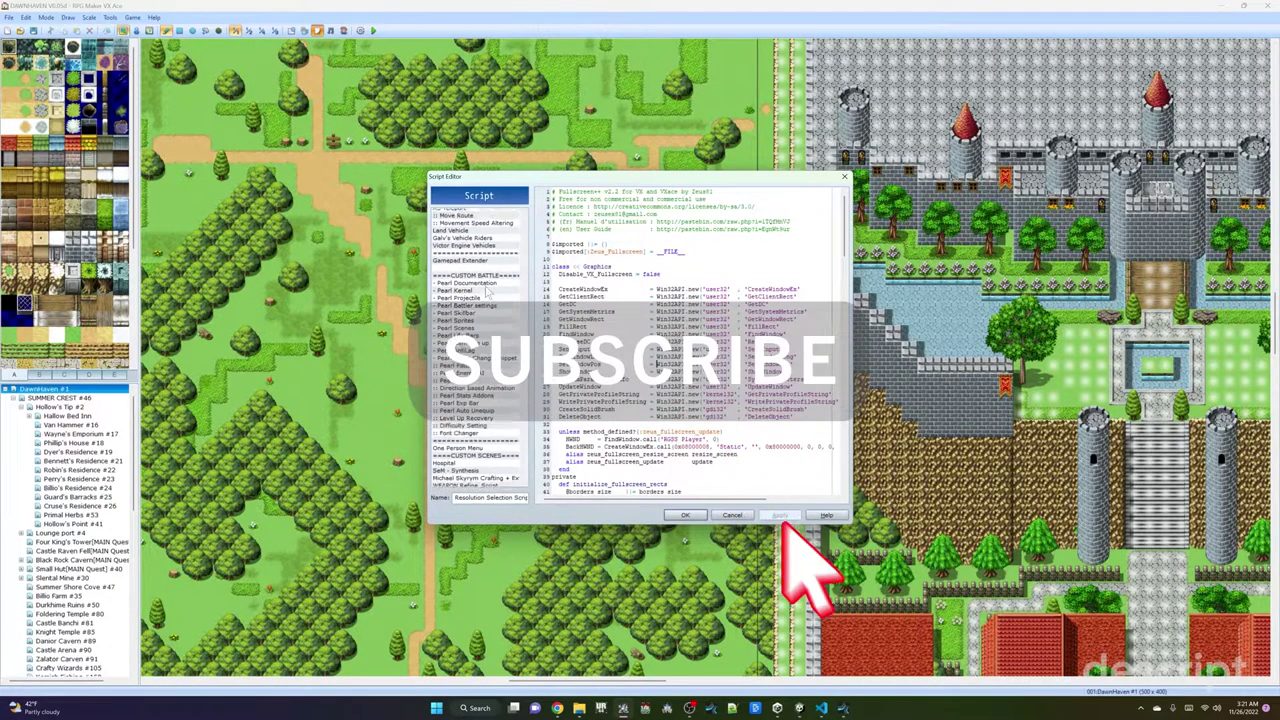
{"action": "scroll", "coordinate": [486, 289], "scroll_direction": "up", "scroll_amount": 8}
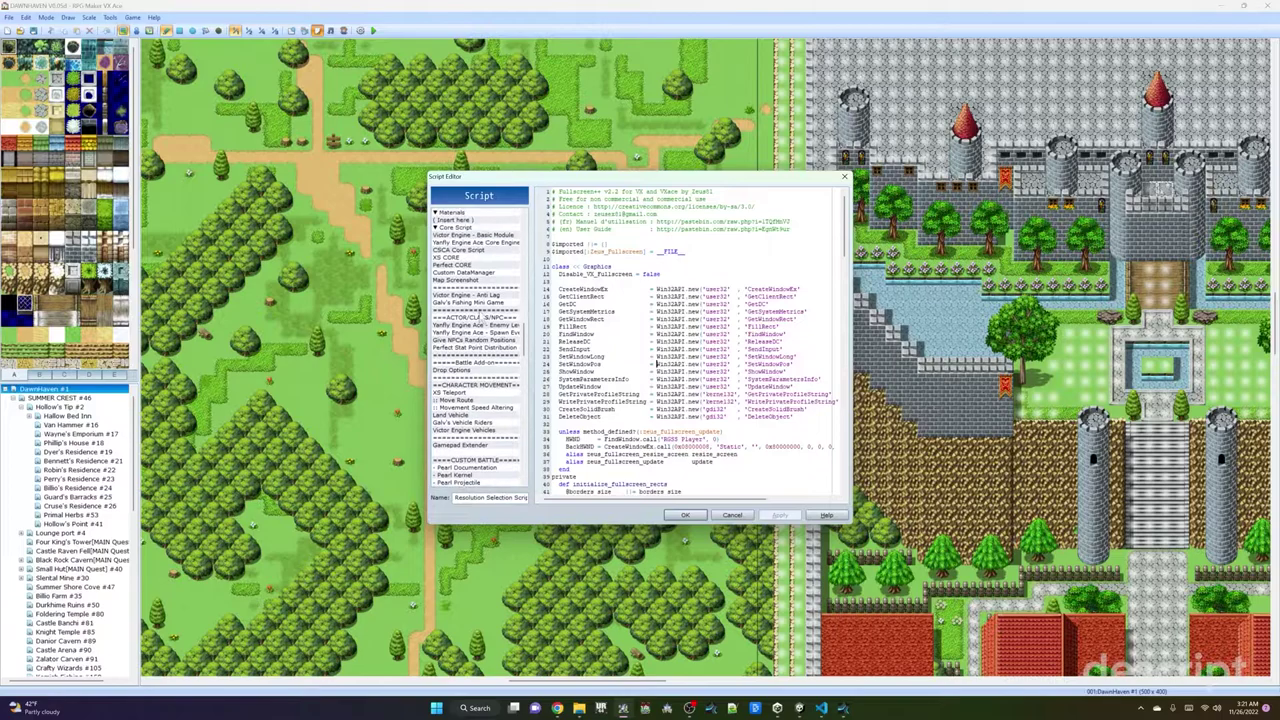
{"action": "scroll", "coordinate": [480, 318], "scroll_direction": "up", "scroll_amount": 3}
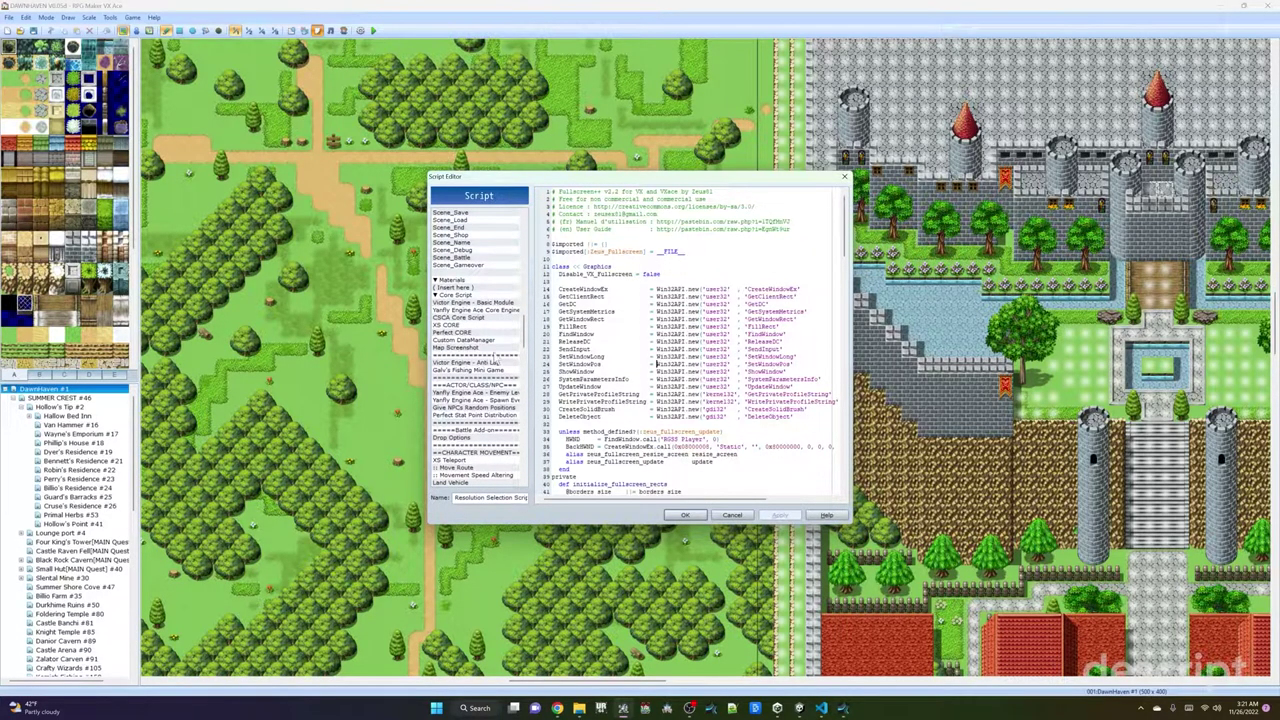
{"action": "left_click", "coordinate": [463, 311]}
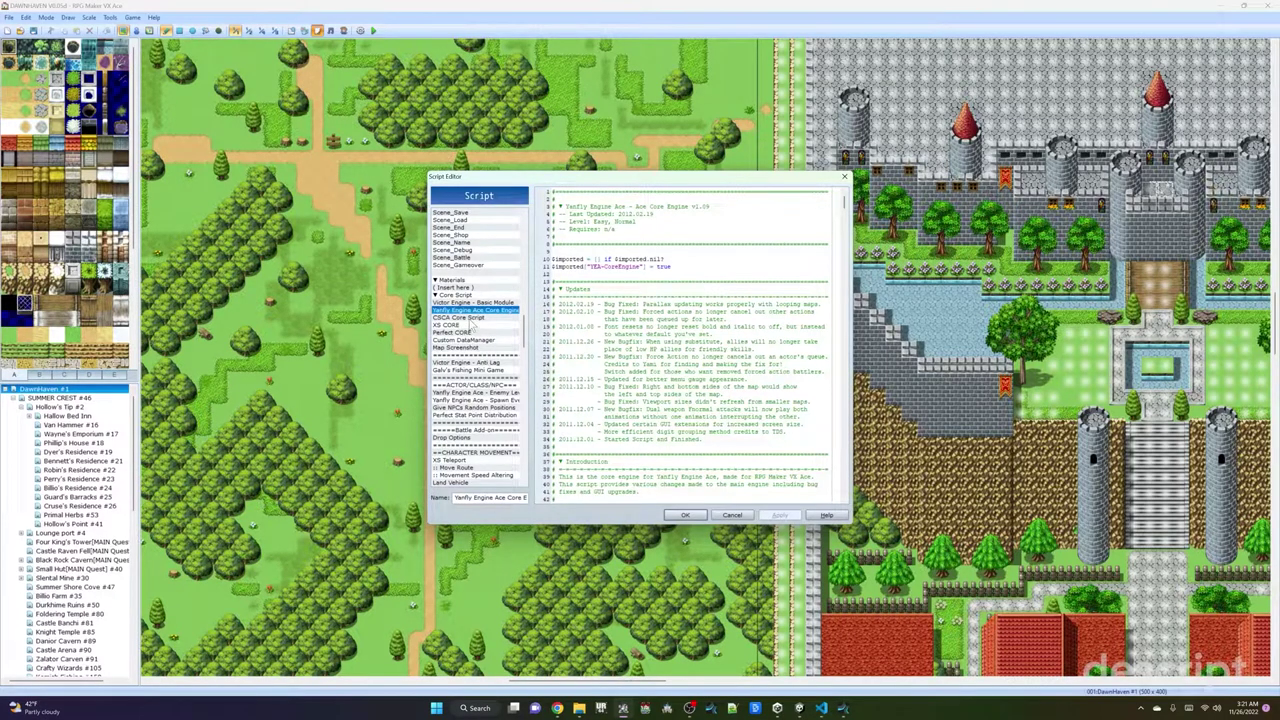
{"action": "scroll", "coordinate": [659, 373], "scroll_direction": "down", "scroll_amount": 20}
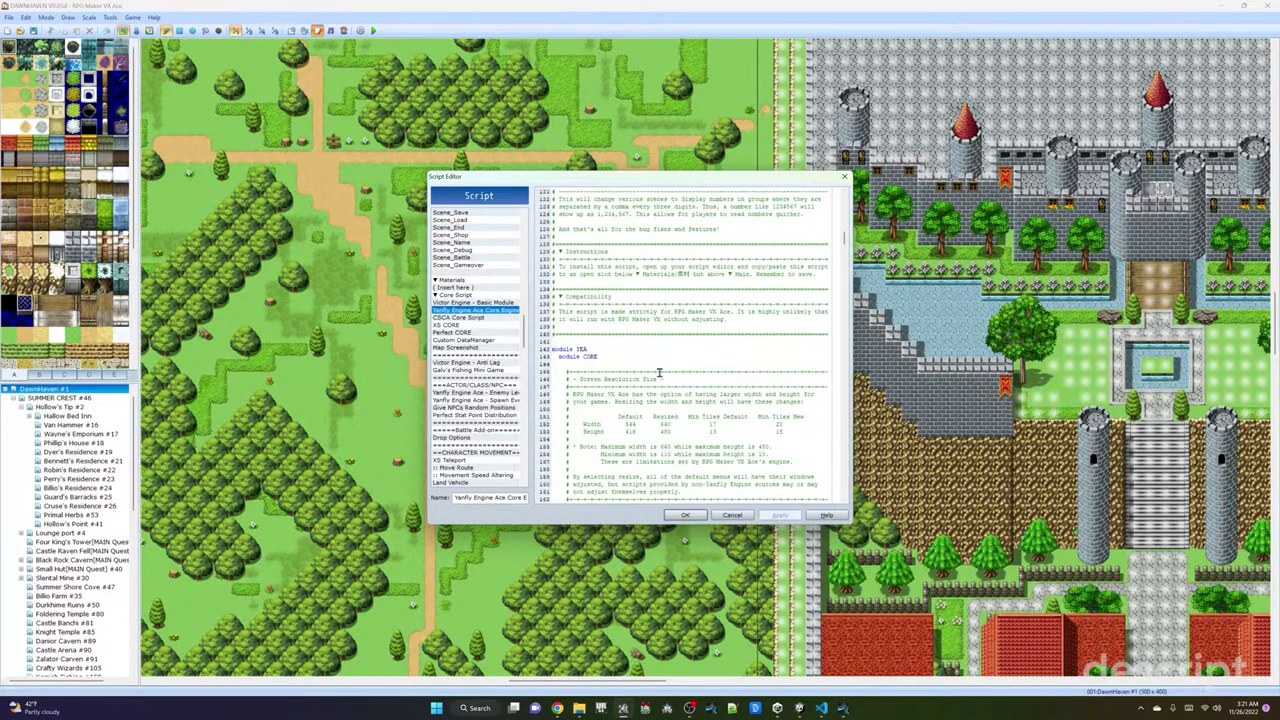
{"action": "scroll", "coordinate": [659, 373], "scroll_direction": "down", "scroll_amount": 9}
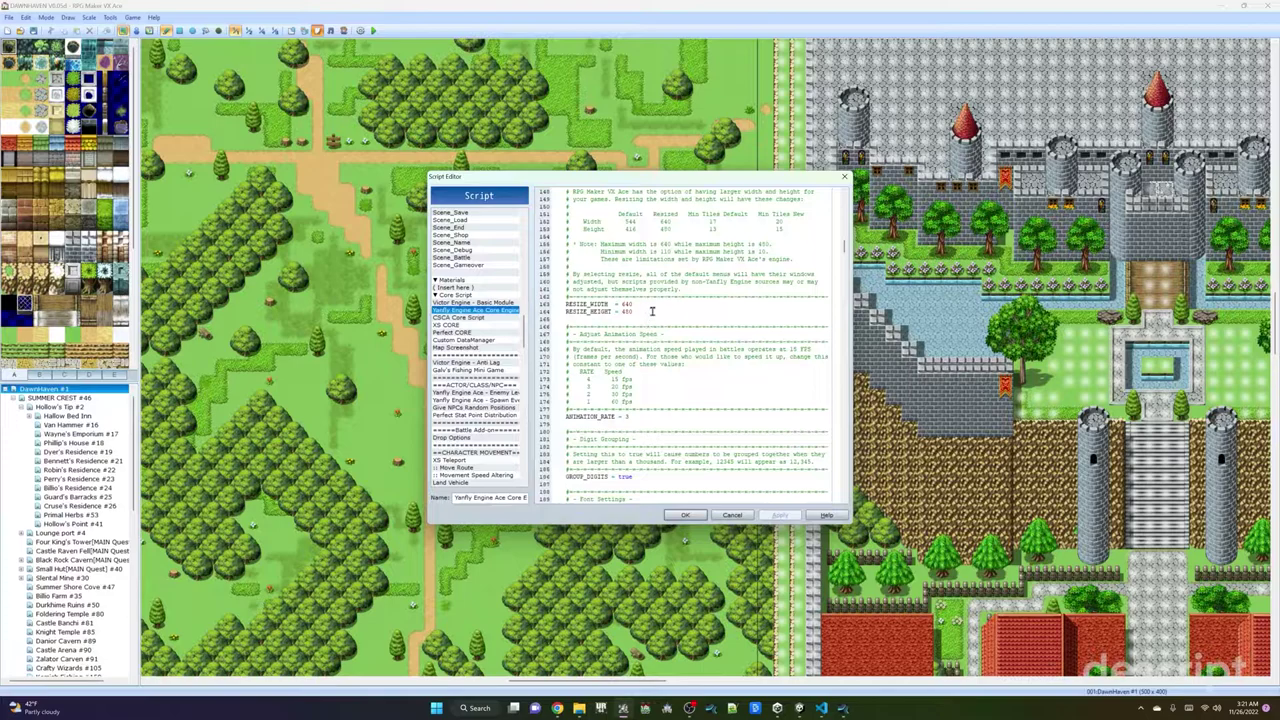
{"action": "left_click_drag", "start_coordinate": [652, 311], "coordinate": [556, 302]}
Check the CSCA Core Script for a resolution setting, and examine the Graphics.resize_screen line in XS CORE.
{"action": "left_click", "coordinate": [462, 317]}
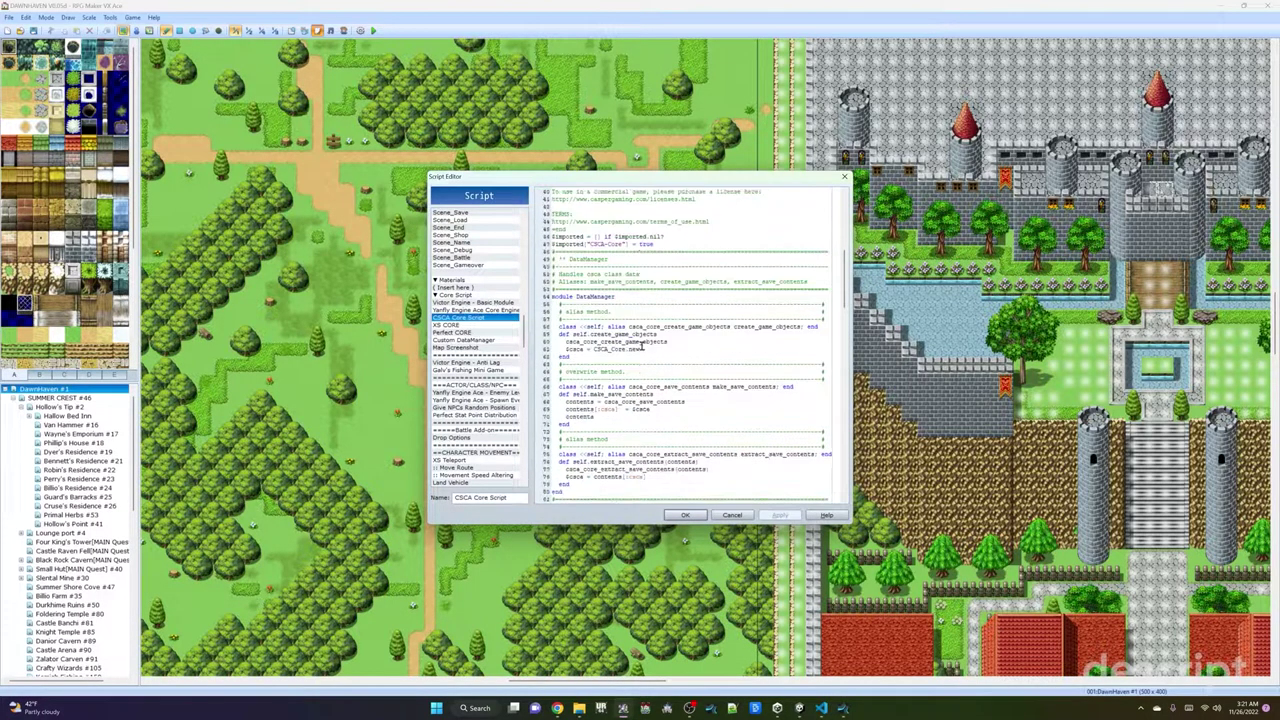
{"action": "scroll", "coordinate": [641, 347], "scroll_direction": "down", "scroll_amount": 9}
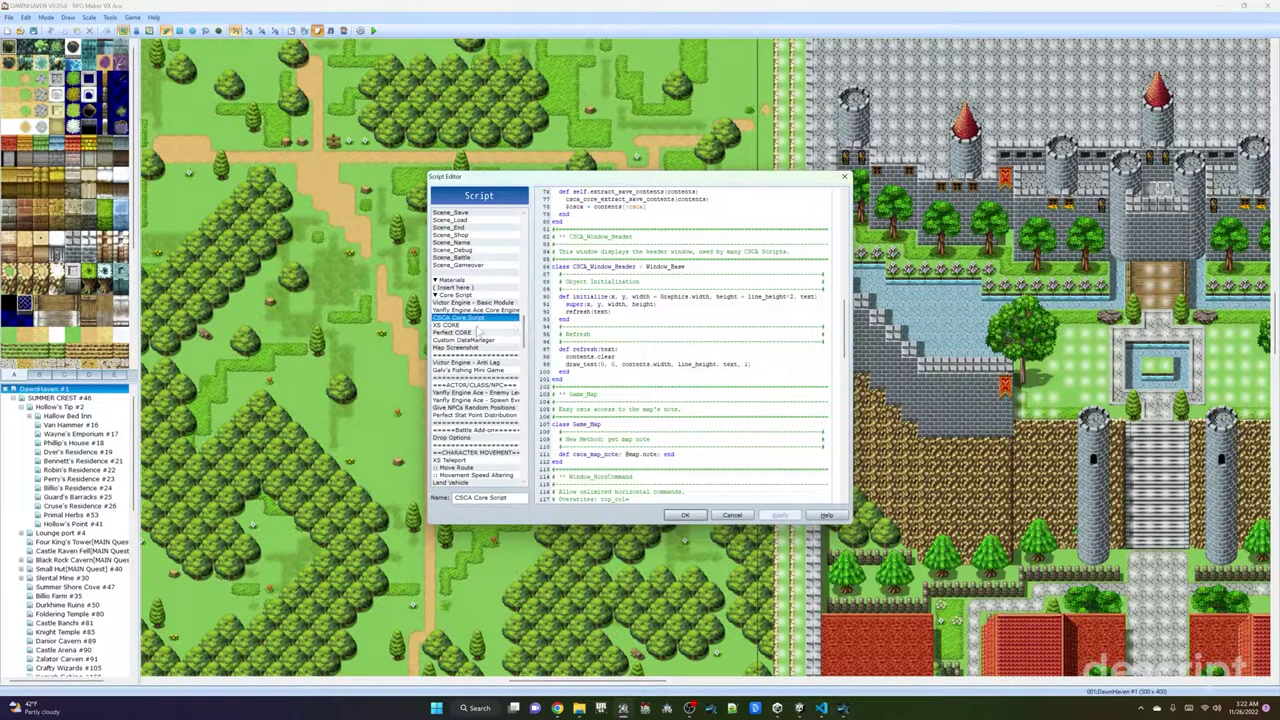
{"action": "left_click", "coordinate": [478, 326]}
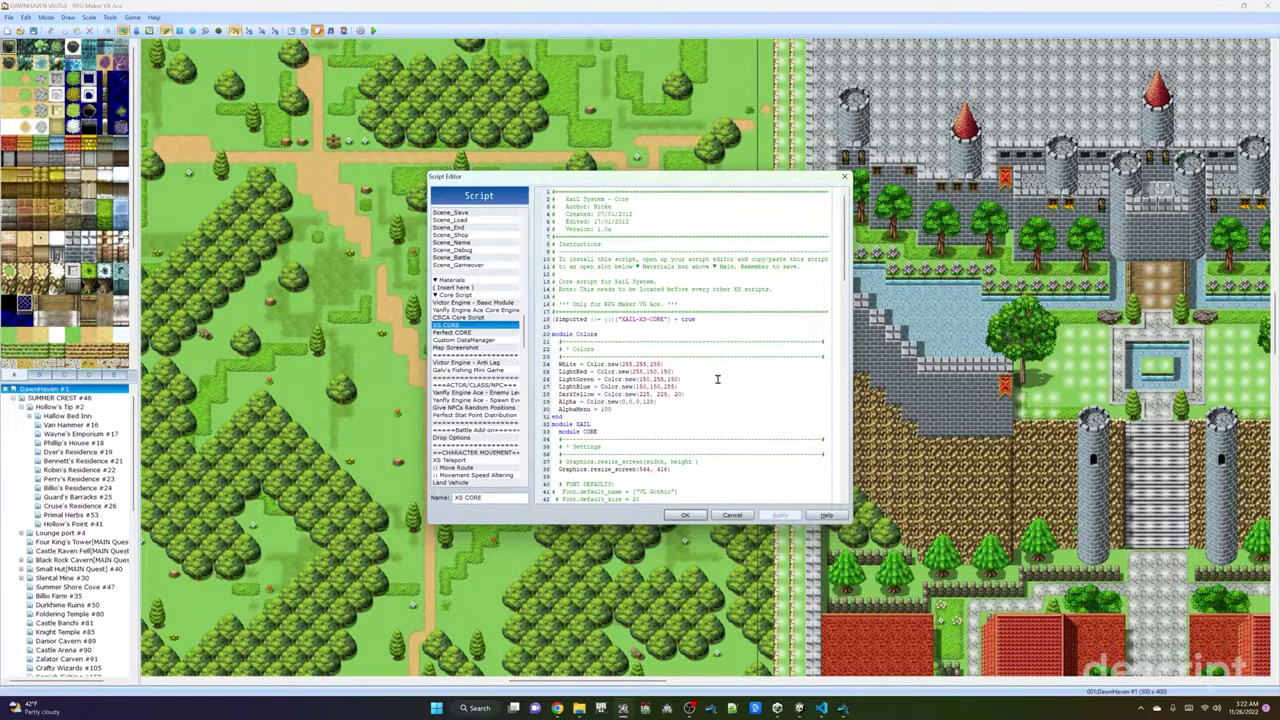
{"action": "scroll", "coordinate": [700, 383], "scroll_direction": "down", "scroll_amount": 2}
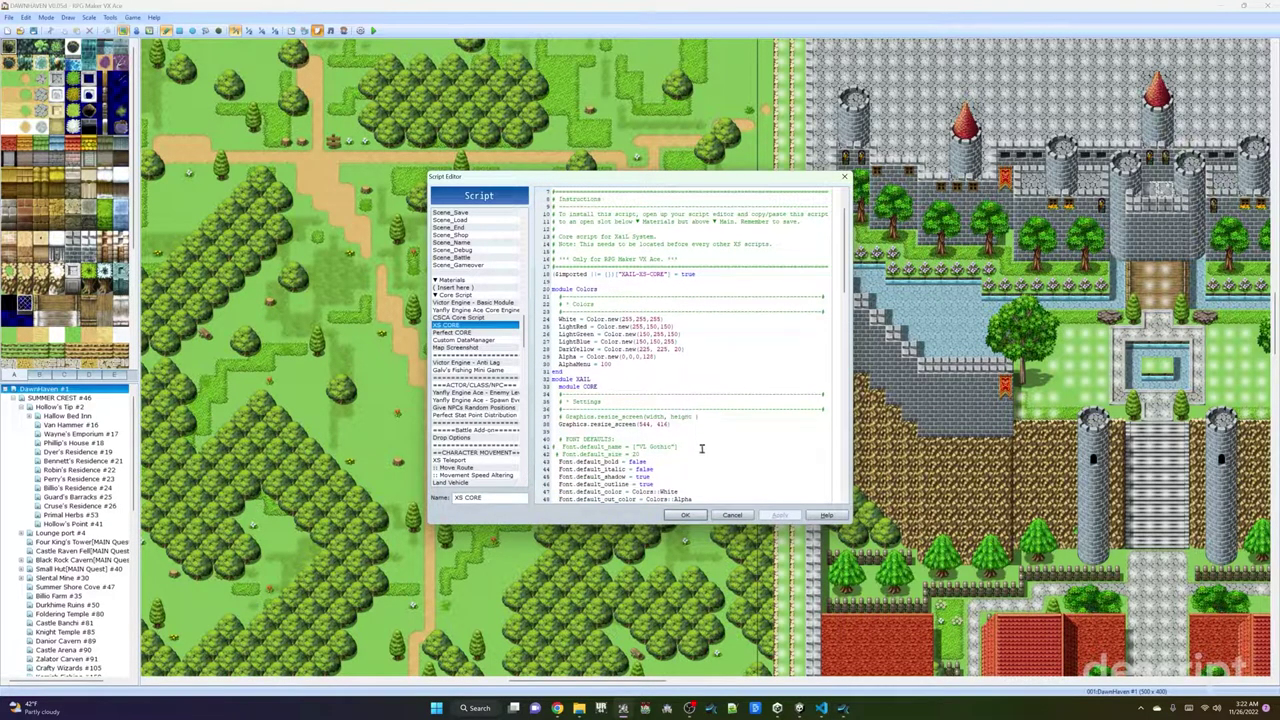
{"action": "left_click_drag", "start_coordinate": [683, 430], "coordinate": [555, 400]}
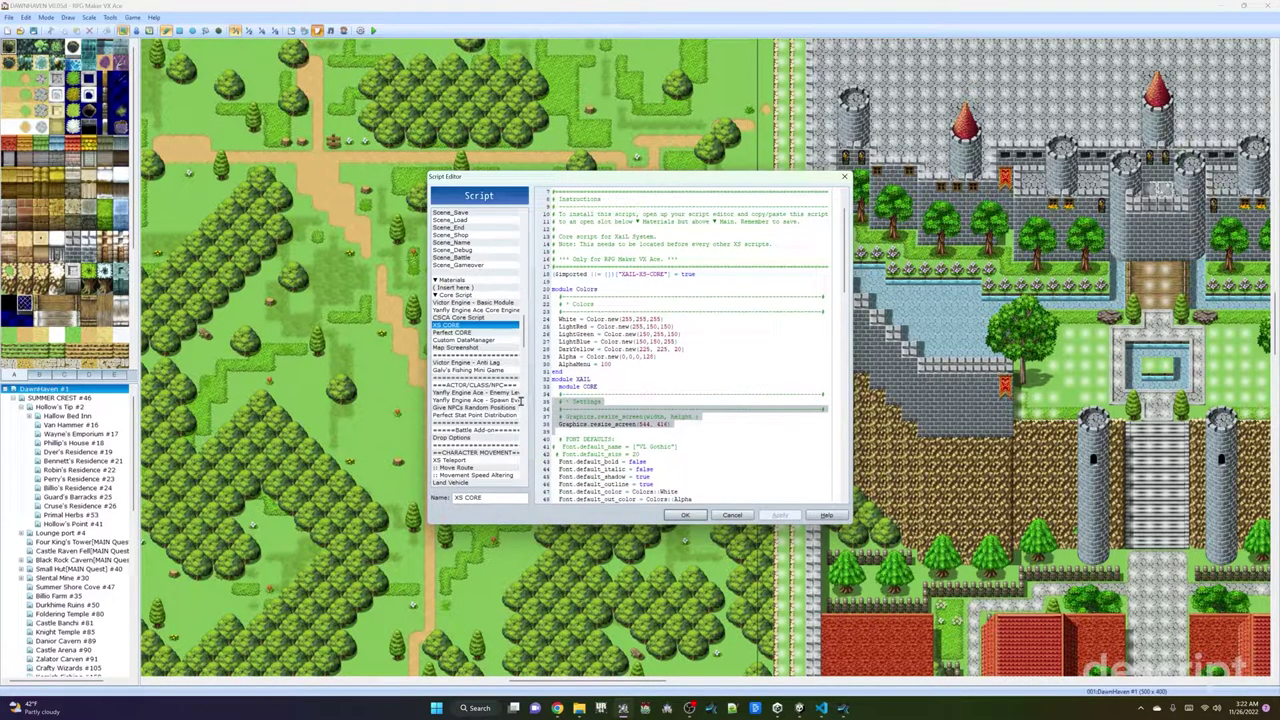
{"action": "left_click", "coordinate": [649, 437]}
{"action": "left_click_drag", "start_coordinate": [696, 430], "coordinate": [604, 416]}
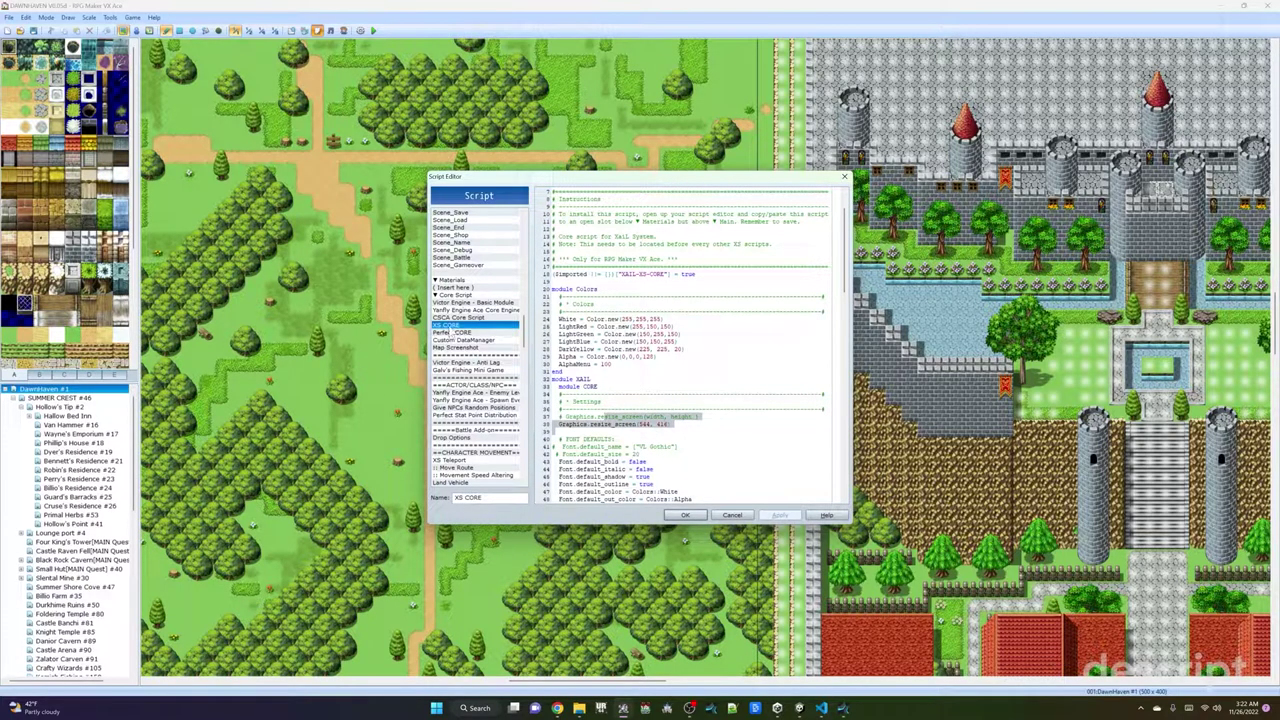
{"action": "scroll", "coordinate": [628, 341], "scroll_direction": "up", "scroll_amount": 2}
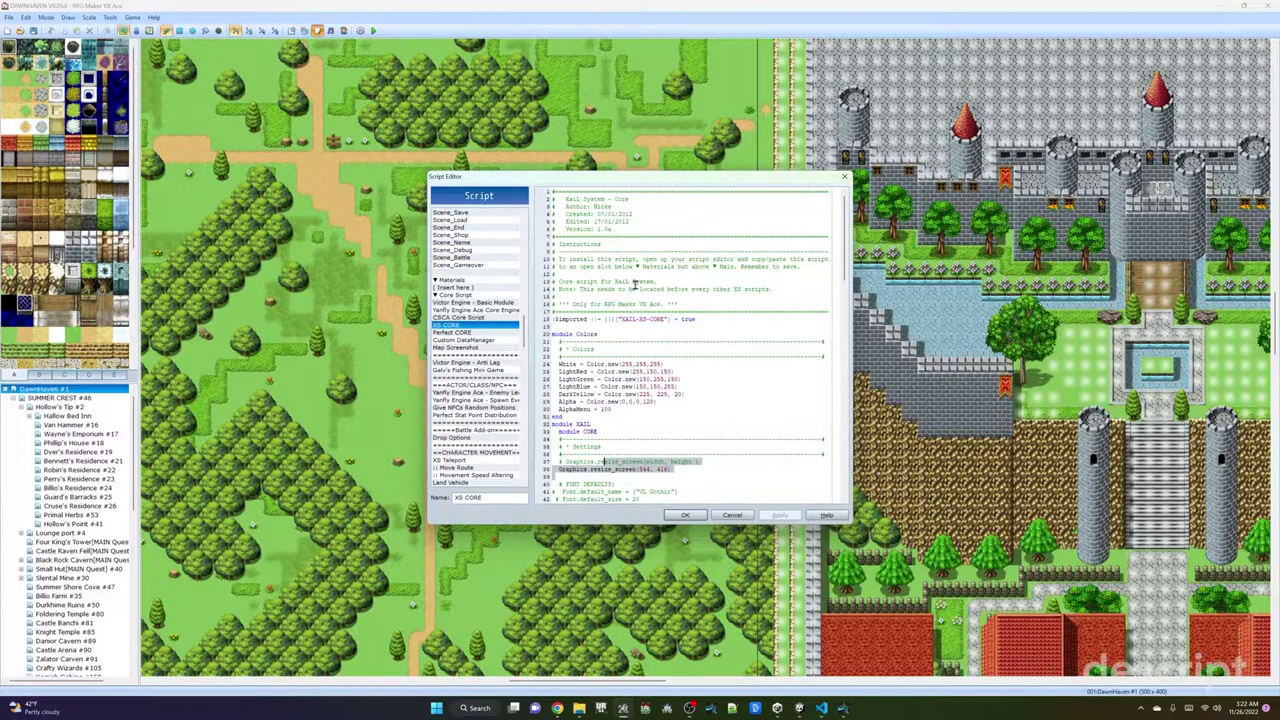
{"action": "left_click", "coordinate": [660, 238]}
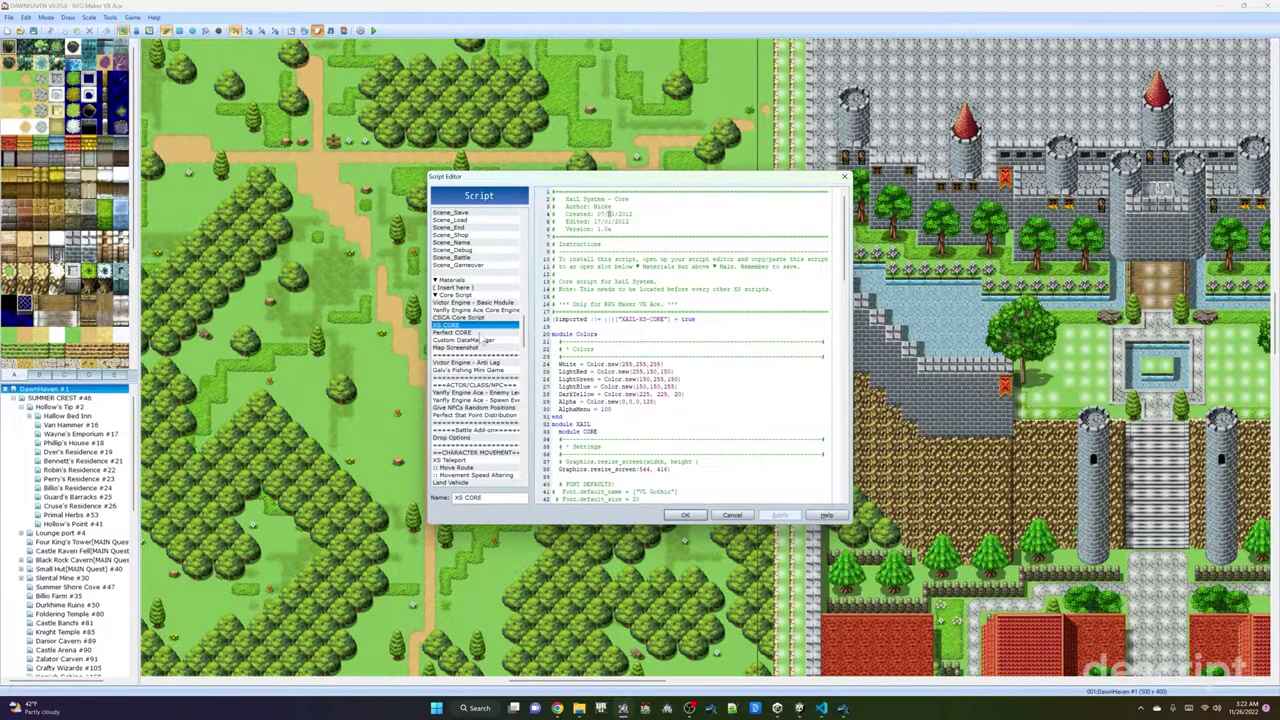
Look through the Perfect CORE, Victor Engine Anti Lag, Yanfly Enemy Levels, Perfect Stat Point Distribution and Victor Engine Vehicles scripts.
{"action": "left_click", "coordinate": [478, 333]}
{"action": "scroll", "coordinate": [603, 344], "scroll_direction": "down", "scroll_amount": 15}
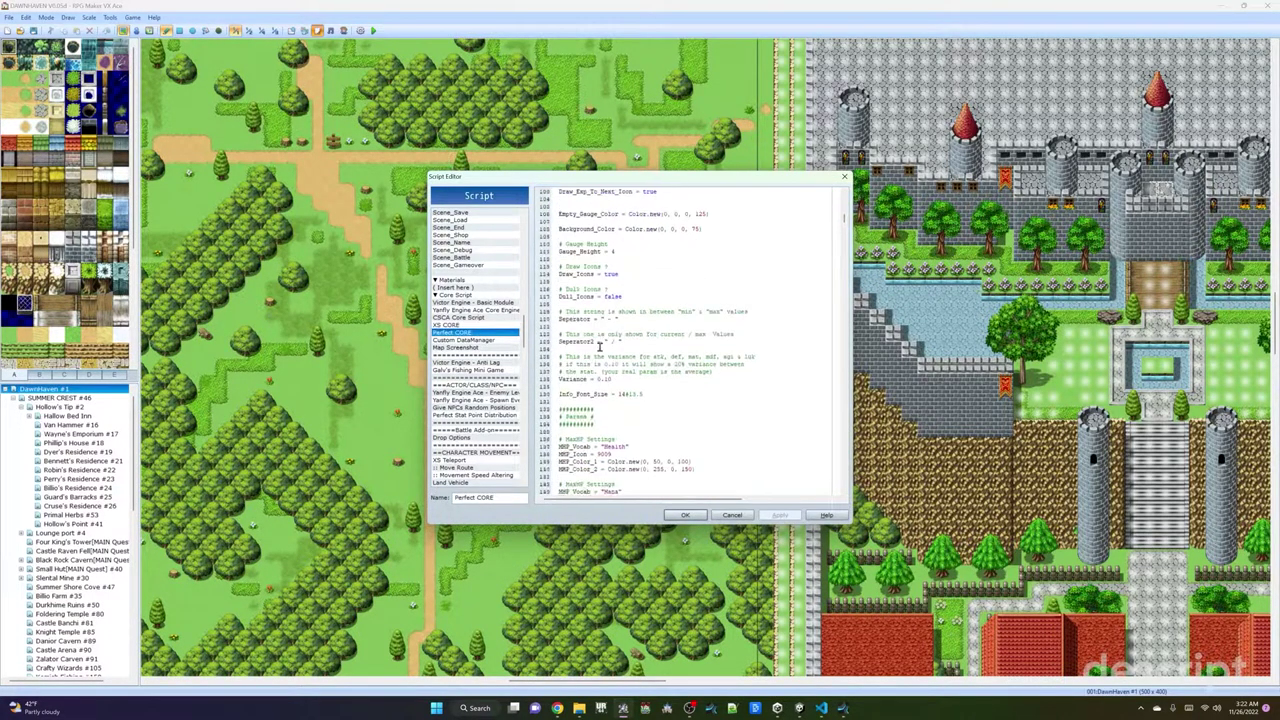
{"action": "left_click", "coordinate": [476, 363]}
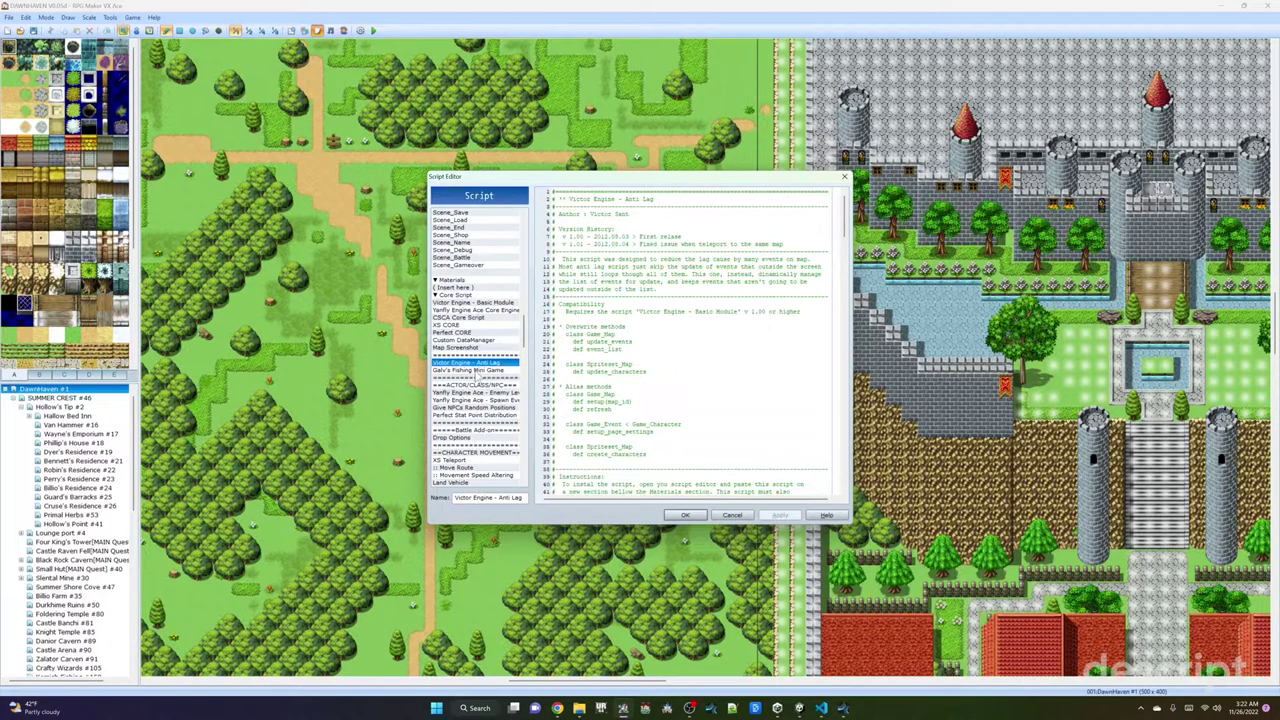
{"action": "left_click", "coordinate": [487, 393]}
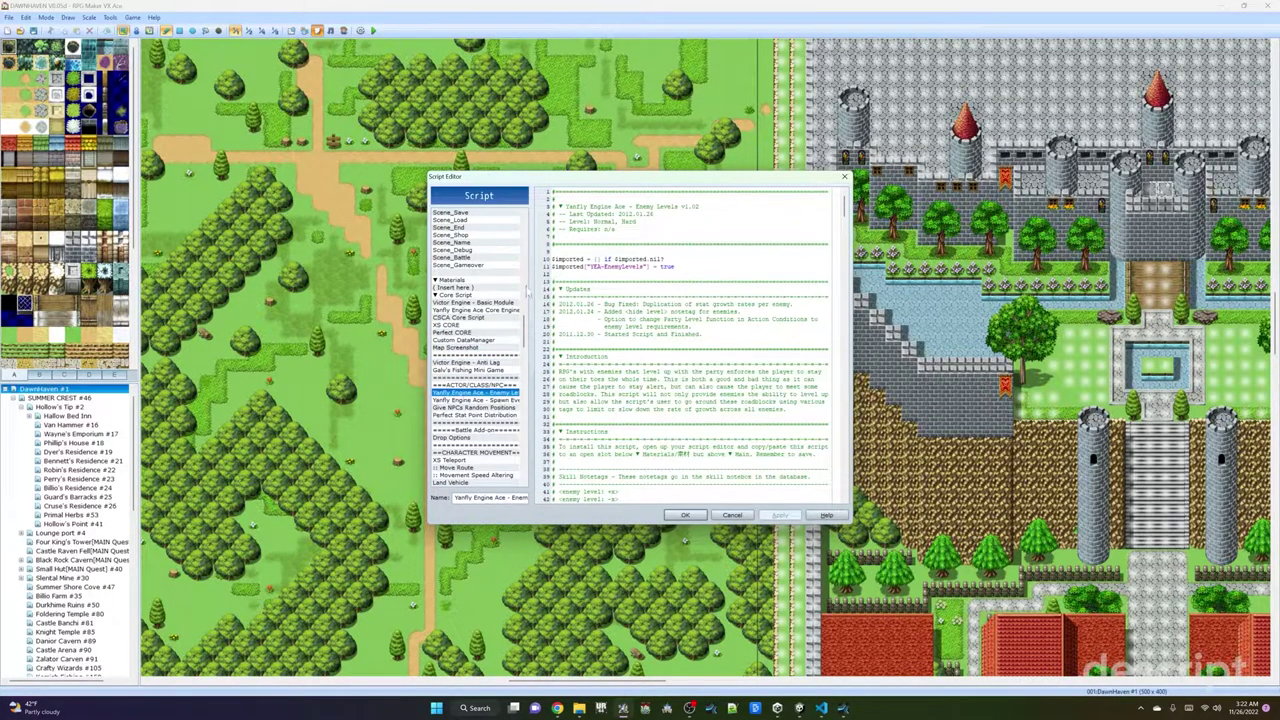
{"action": "left_click", "coordinate": [485, 416]}
{"action": "scroll", "coordinate": [488, 440], "scroll_direction": "down", "scroll_amount": 7}
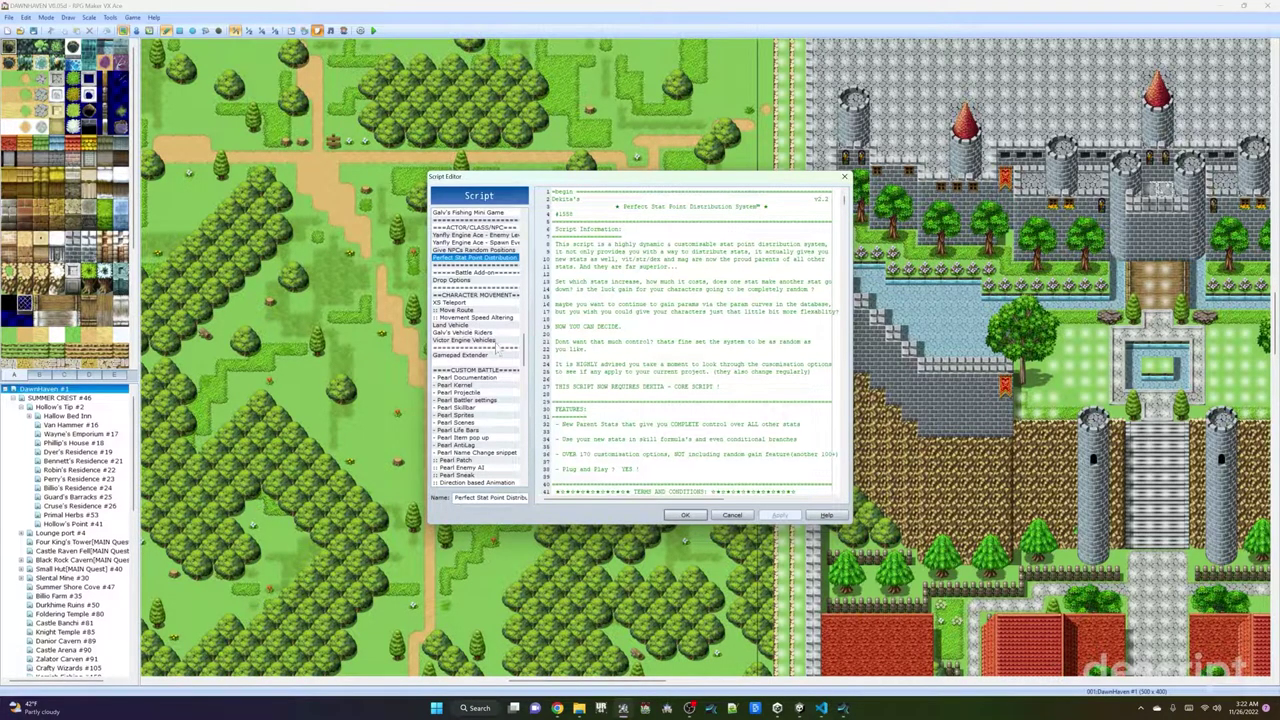
{"action": "left_click", "coordinate": [470, 341]}
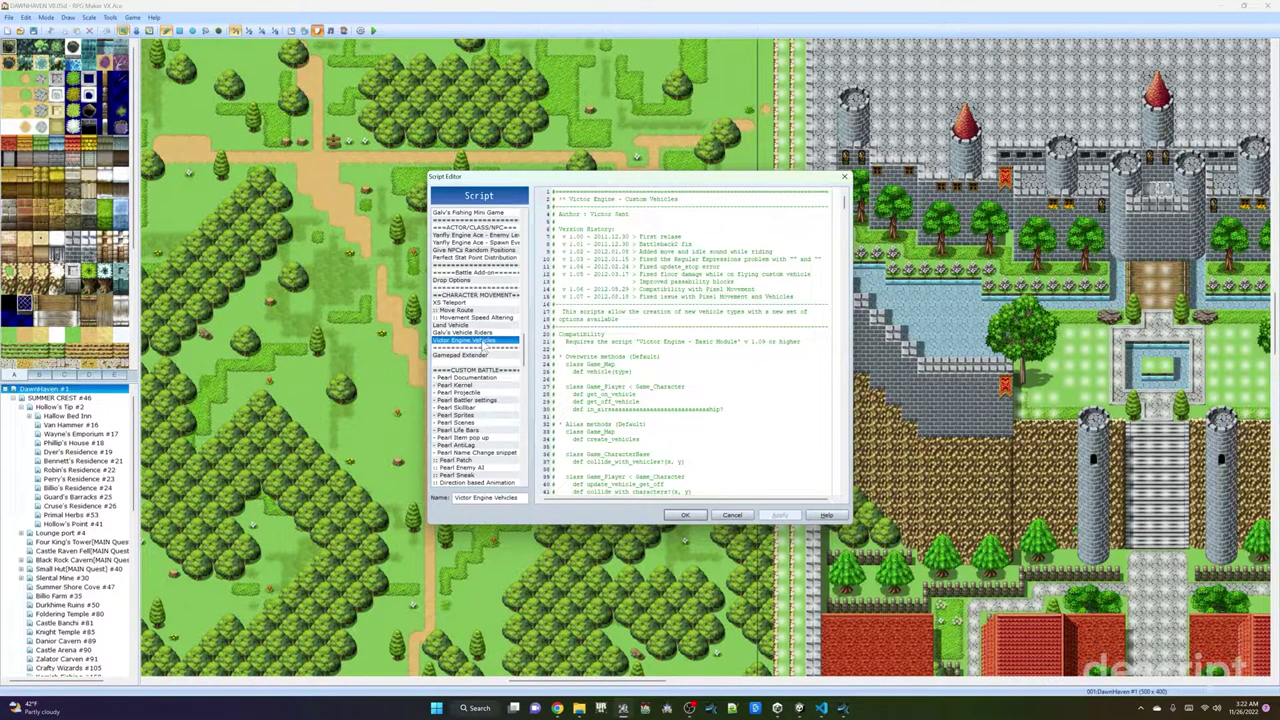
Find the Game_Width and Game_Height settings in the Test Play Setup script and highlight both lines.
{"action": "scroll", "coordinate": [484, 390], "scroll_direction": "down", "scroll_amount": 15}
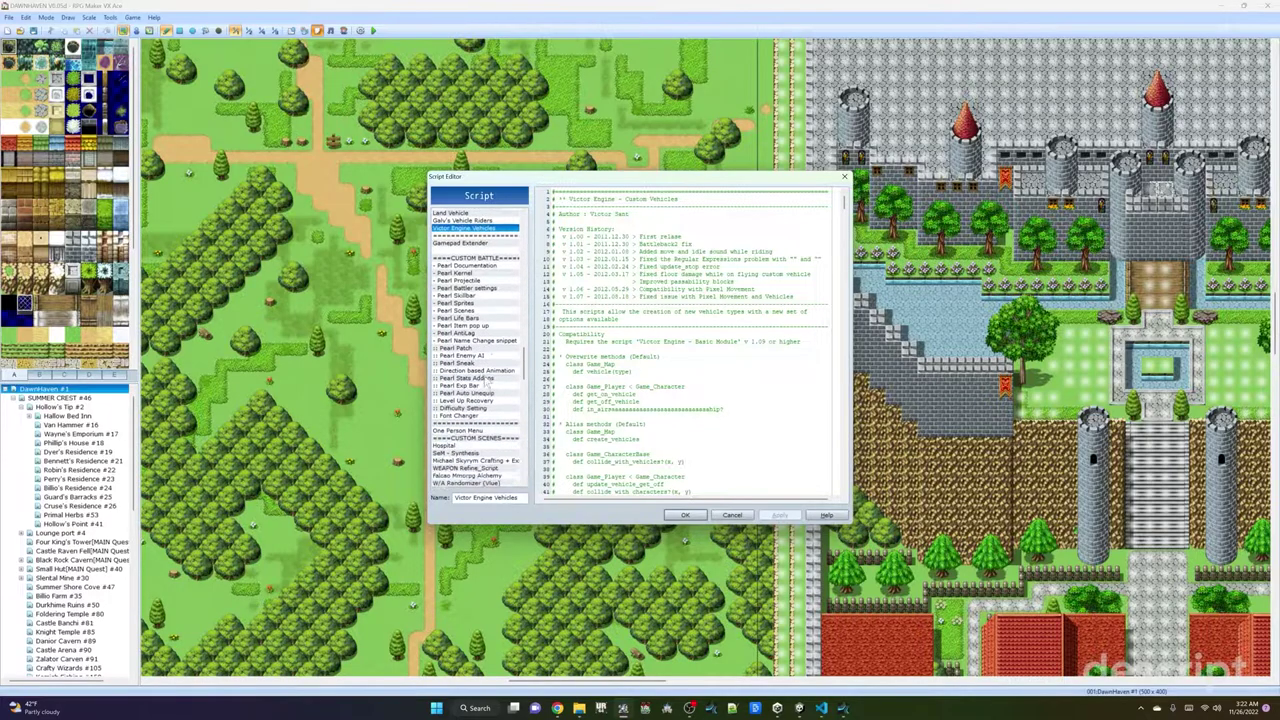
{"action": "scroll", "coordinate": [486, 414], "scroll_direction": "down", "scroll_amount": 6}
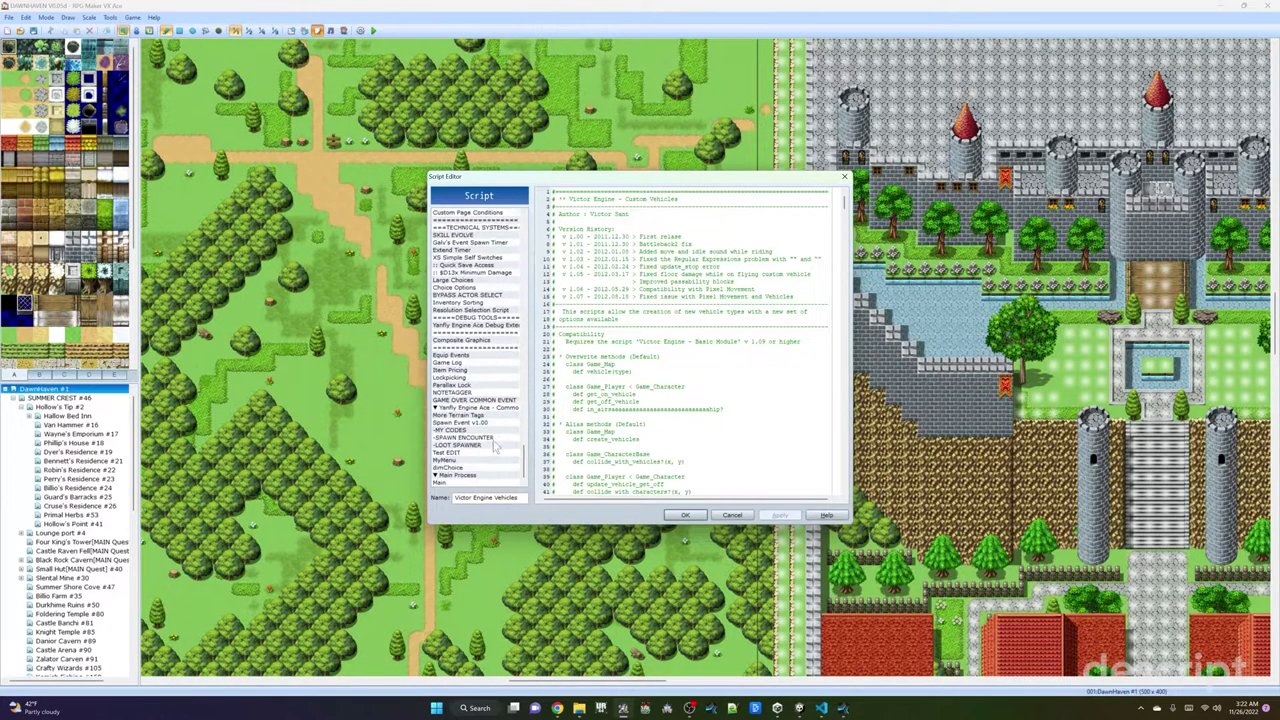
{"action": "scroll", "coordinate": [456, 377], "scroll_direction": "down", "scroll_amount": 4}
{"action": "scroll", "coordinate": [456, 377], "scroll_direction": "down", "scroll_amount": 1}
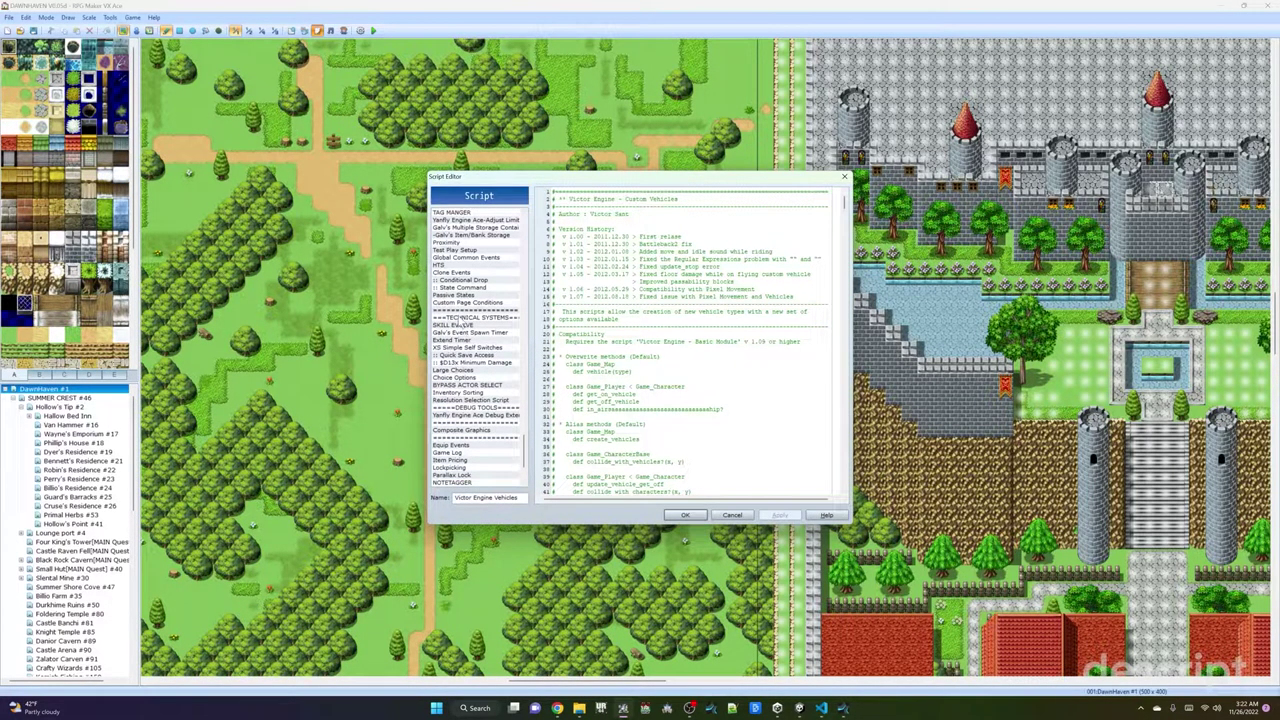
{"action": "scroll", "coordinate": [454, 356], "scroll_direction": "up", "scroll_amount": 2}
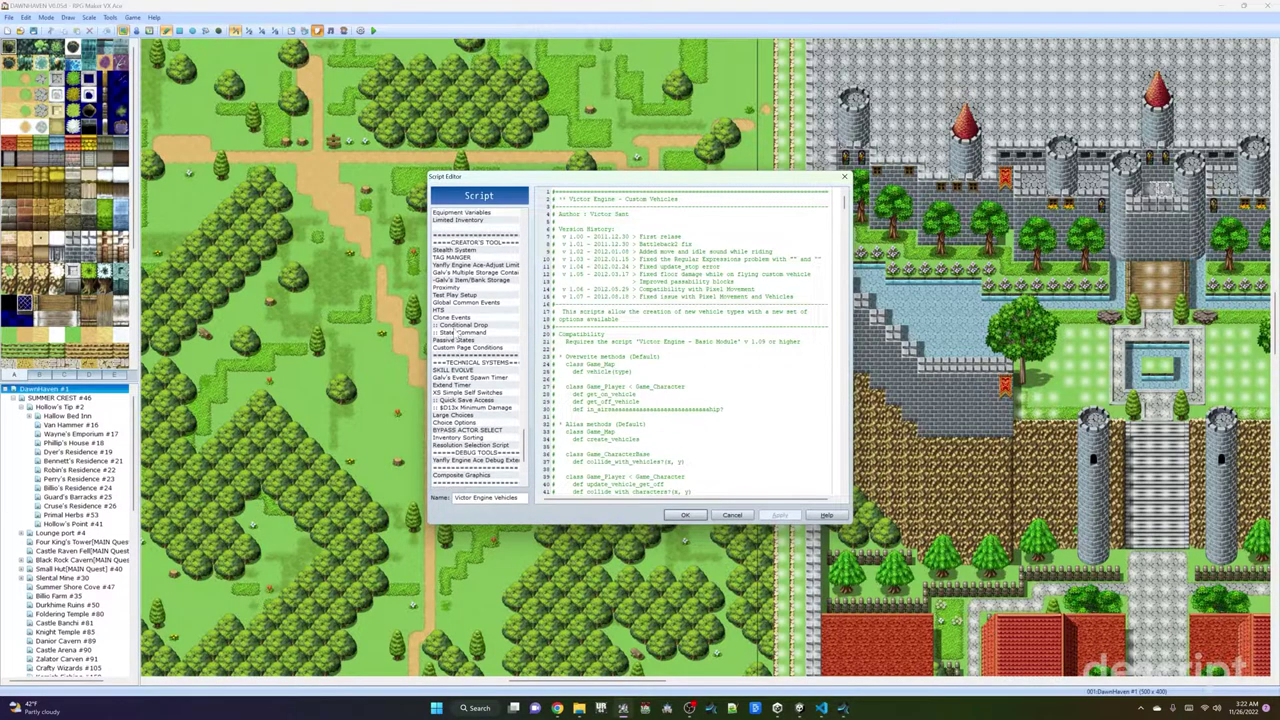
{"action": "left_click", "coordinate": [455, 297]}
{"action": "scroll", "coordinate": [694, 392], "scroll_direction": "down", "scroll_amount": 7}
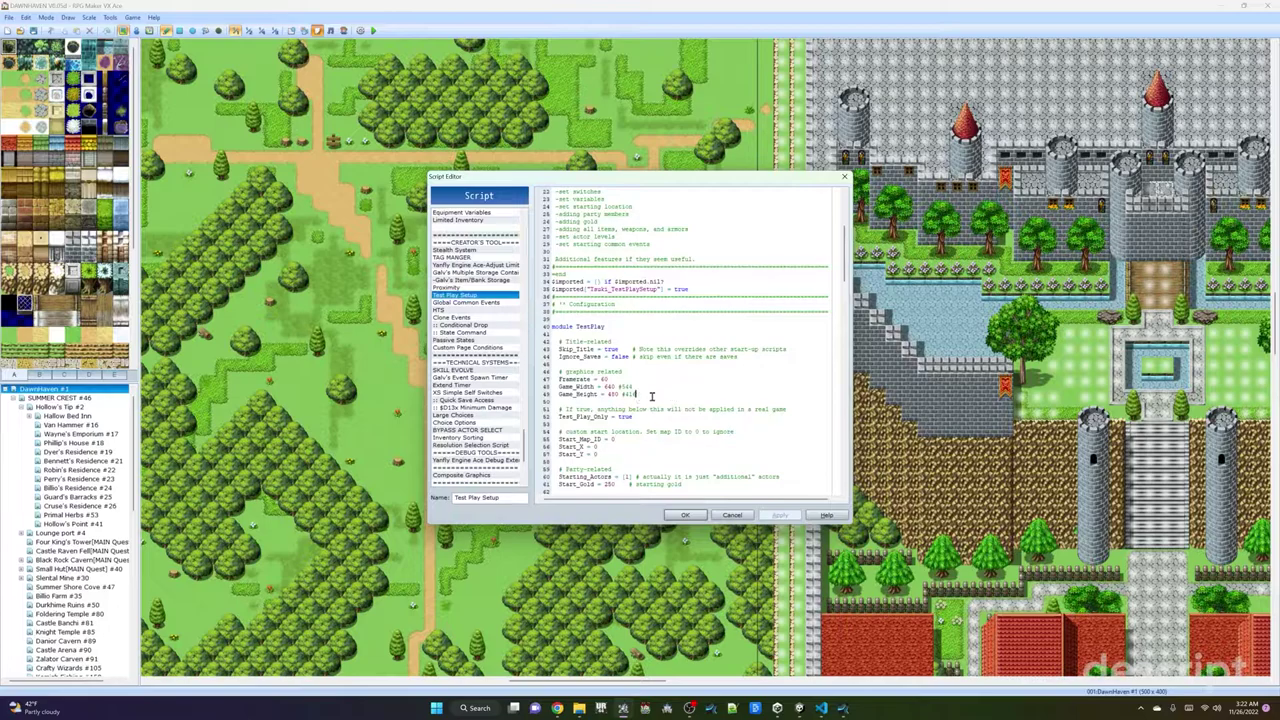
{"action": "left_click_drag", "start_coordinate": [647, 396], "coordinate": [558, 386]}
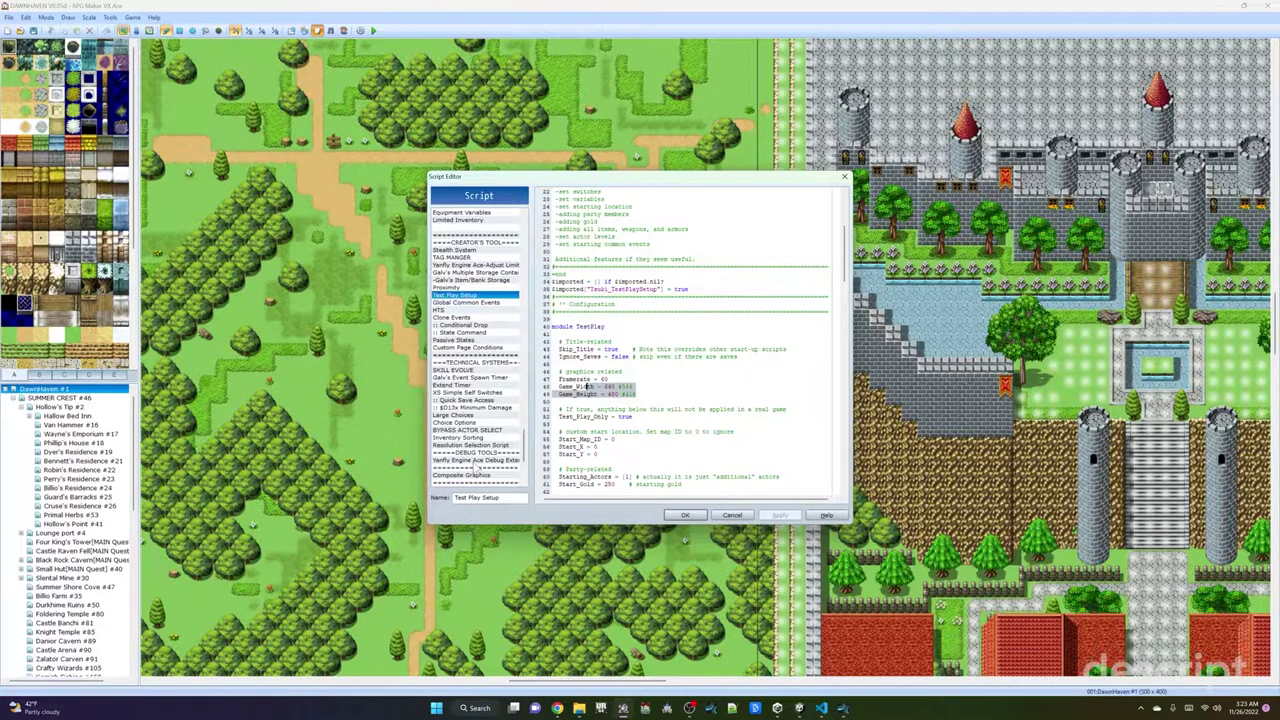
Look through the Yanfly Engine Ace Debug, Equip Events and Galv's Event Spawn Timer scripts for screen-size settings.
{"action": "left_click", "coordinate": [478, 460]}
{"action": "scroll", "coordinate": [615, 400], "scroll_direction": "down", "scroll_amount": 9}
{"action": "scroll", "coordinate": [615, 400], "scroll_direction": "down", "scroll_amount": 20}
{"action": "scroll", "coordinate": [619, 440], "scroll_direction": "down", "scroll_amount": 1}
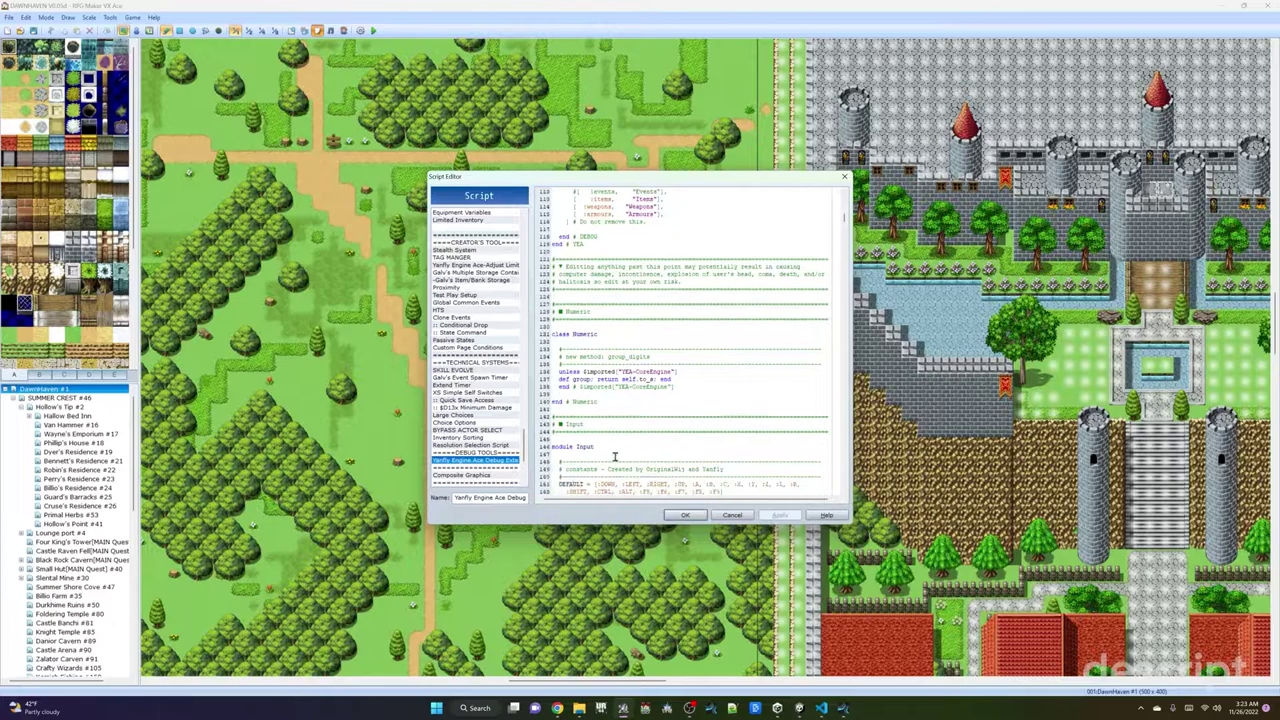
{"action": "scroll", "coordinate": [476, 470], "scroll_direction": "down", "scroll_amount": 4}
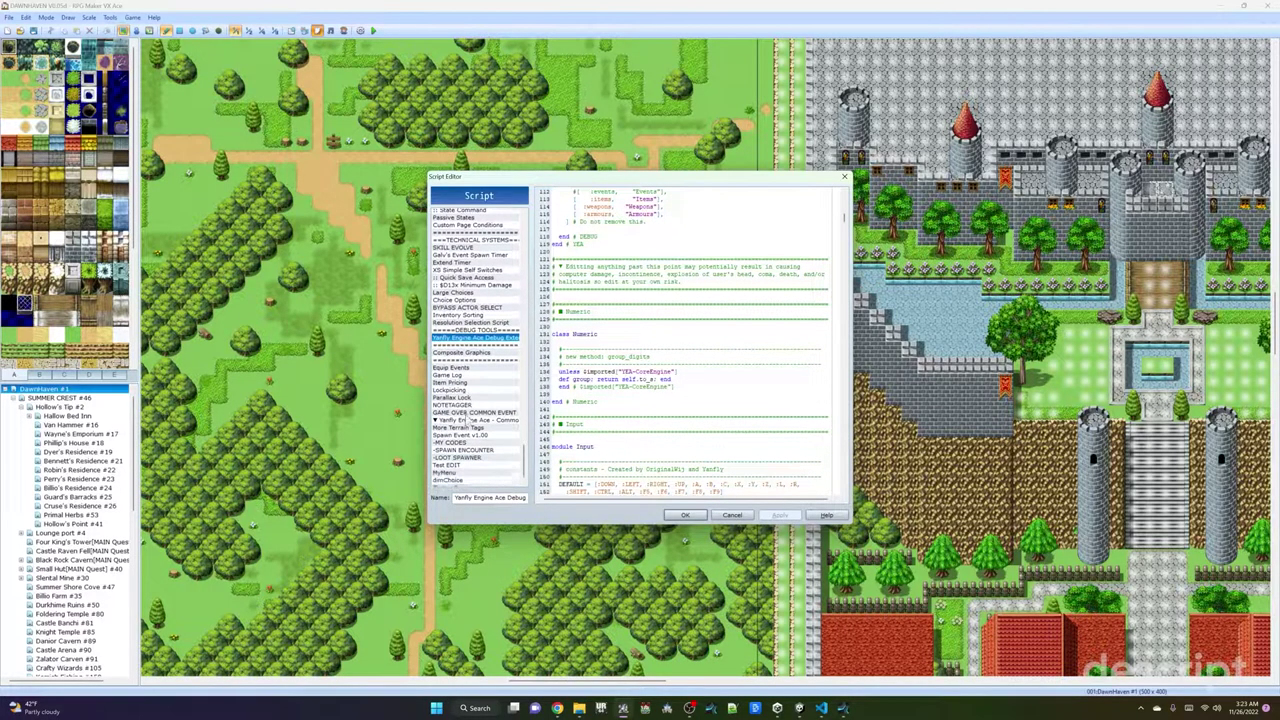
{"action": "scroll", "coordinate": [469, 420], "scroll_direction": "down", "scroll_amount": 1}
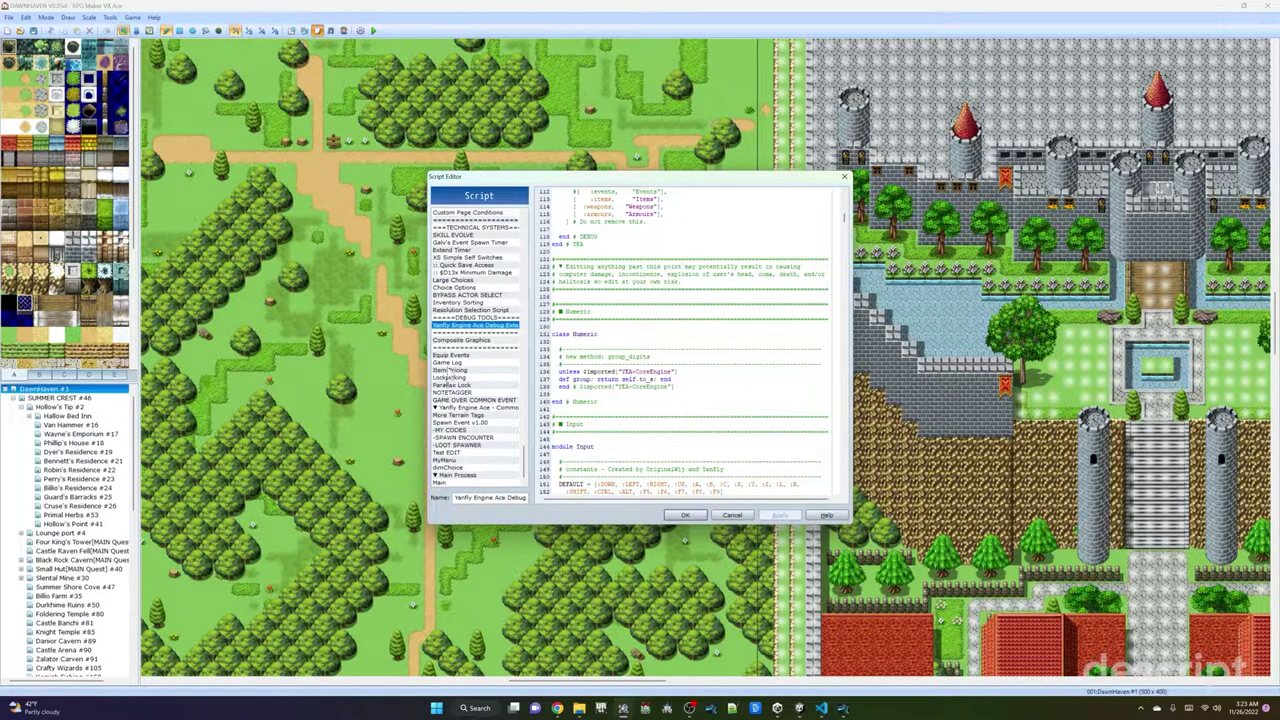
{"action": "left_click", "coordinate": [450, 356]}
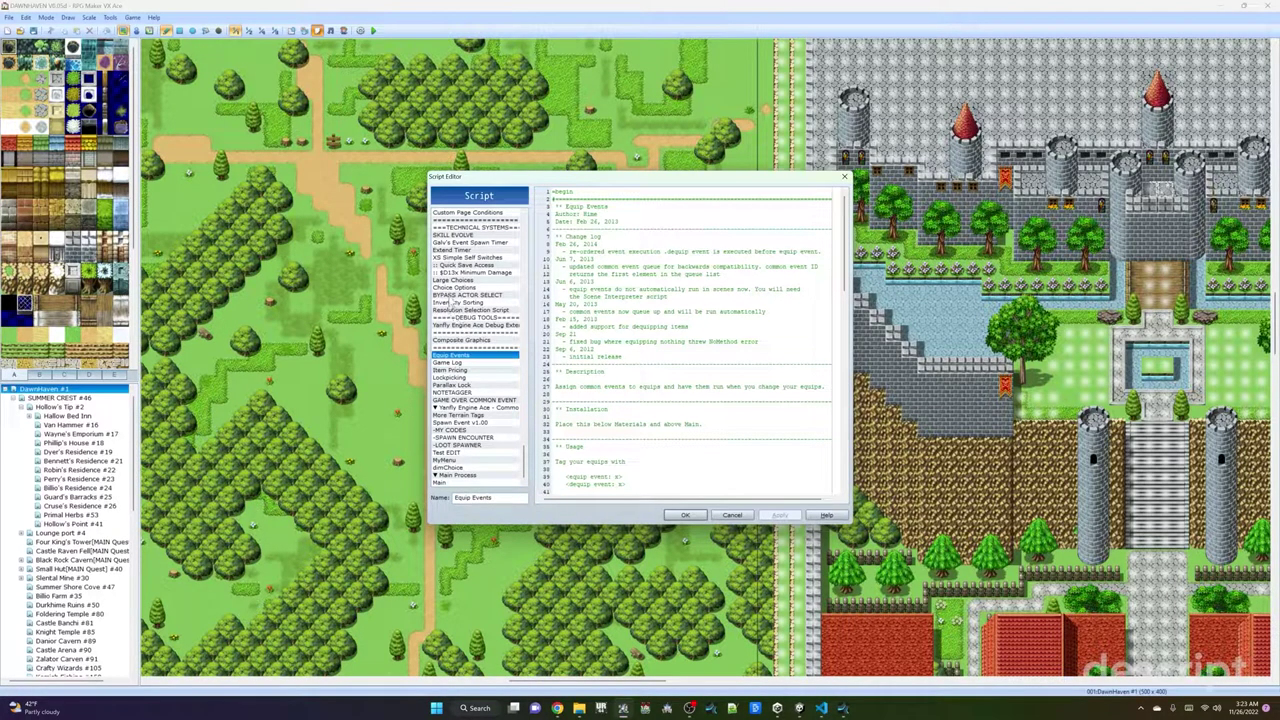
{"action": "left_click", "coordinate": [460, 243]}
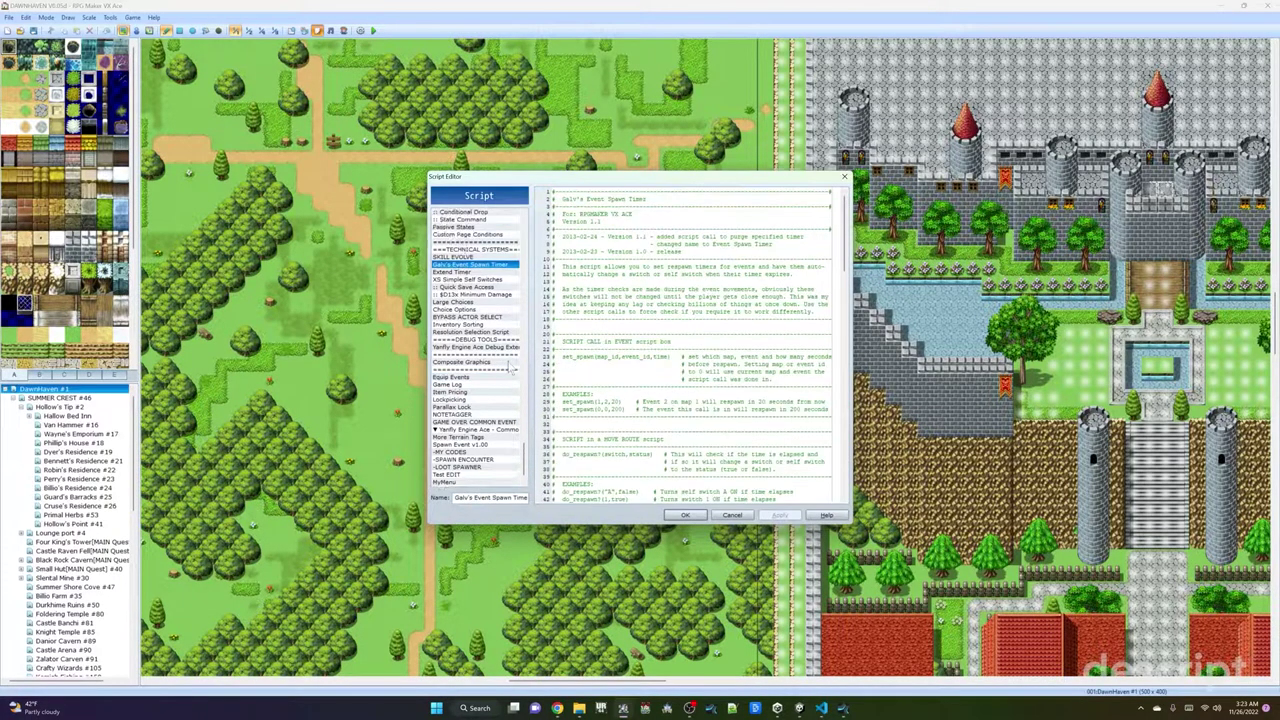
Return to the Yanfly Engine Ace Core Engine script and review its RESIZE_WIDTH and RESIZE_HEIGHT section and the settings below it.
{"action": "scroll", "coordinate": [512, 366], "scroll_direction": "up", "scroll_amount": 10}
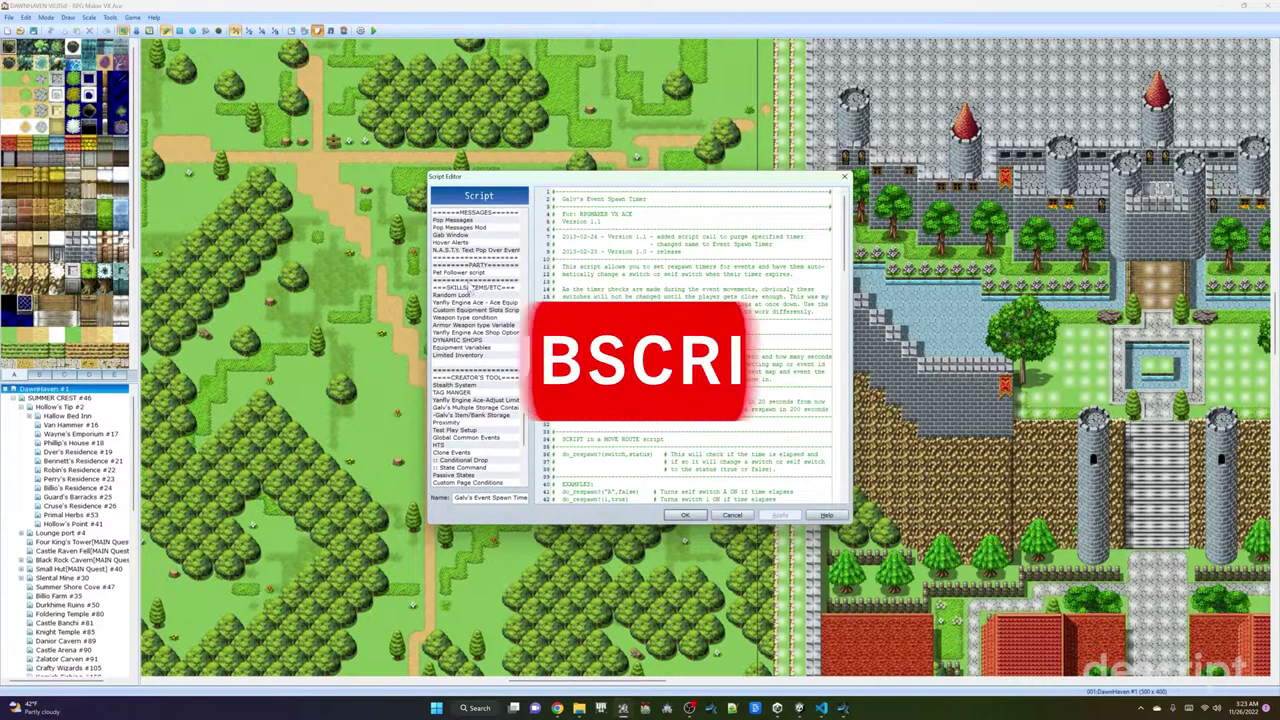
{"action": "scroll", "coordinate": [478, 350], "scroll_direction": "up", "scroll_amount": 5}
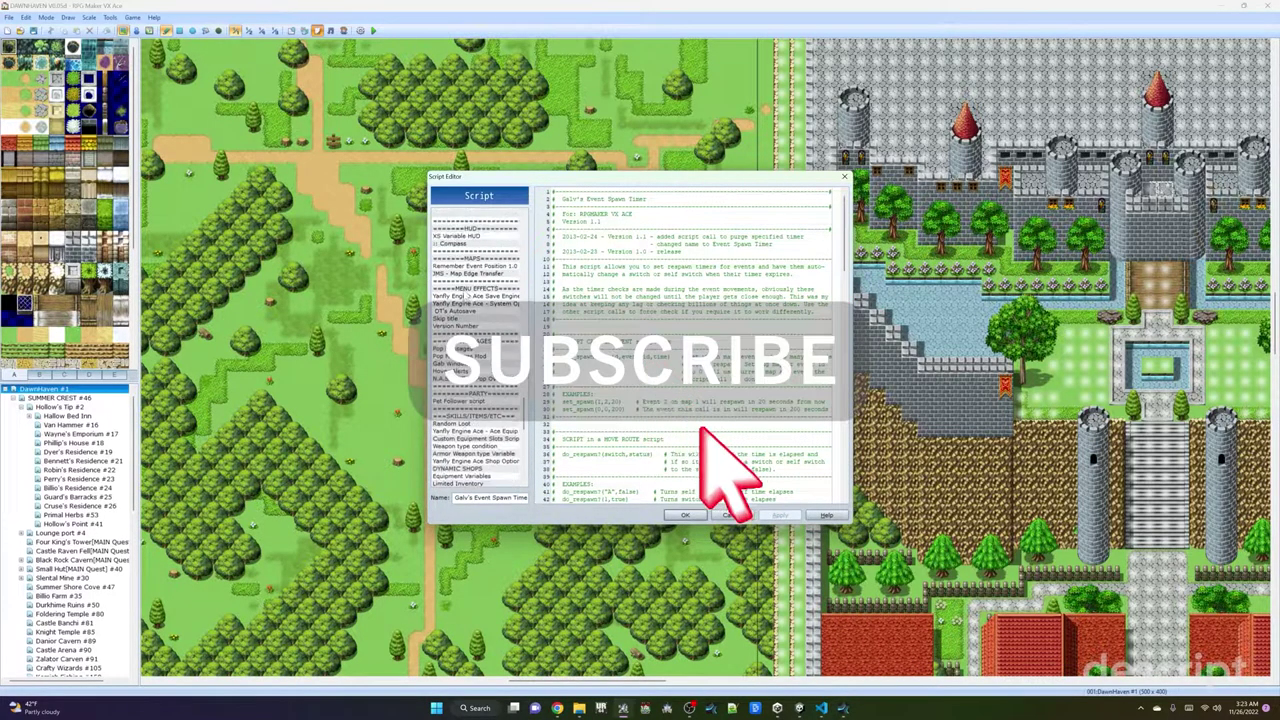
{"action": "scroll", "coordinate": [464, 296], "scroll_direction": "up", "scroll_amount": 3}
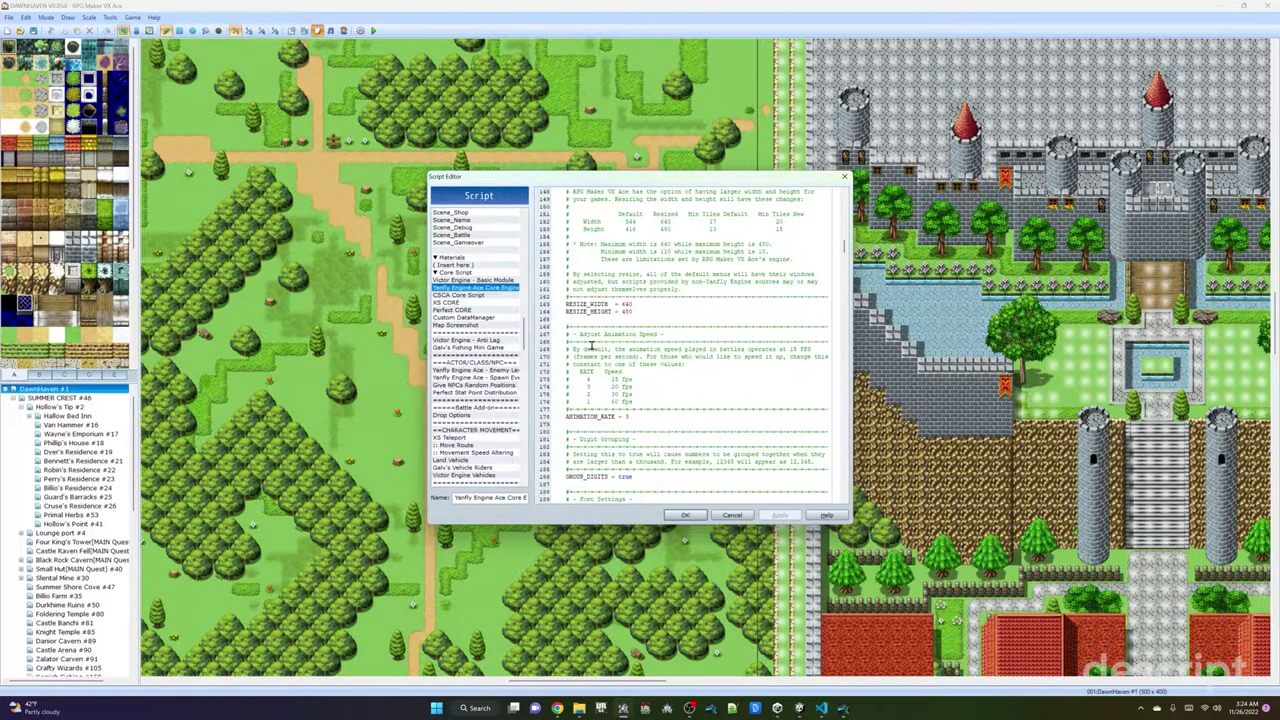
{"action": "scroll", "coordinate": [630, 370], "scroll_direction": "down", "scroll_amount": 1}
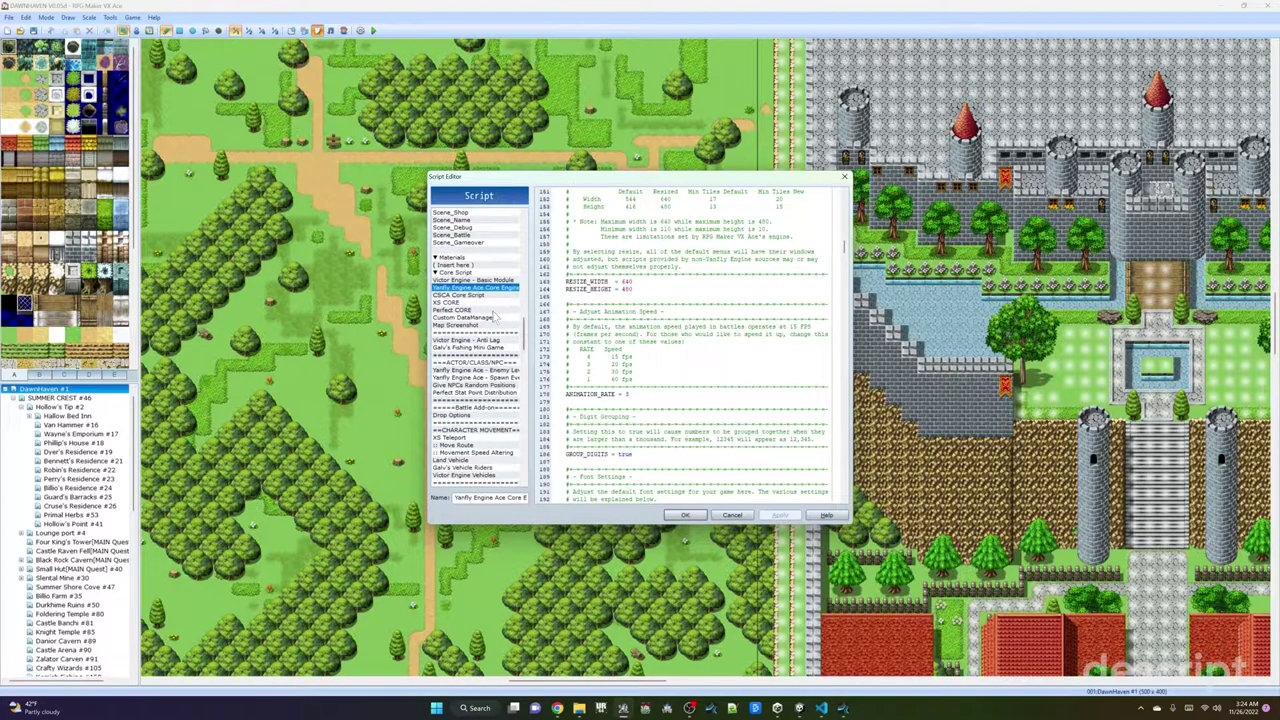
{"action": "scroll", "coordinate": [739, 460], "scroll_direction": "down", "scroll_amount": 1}
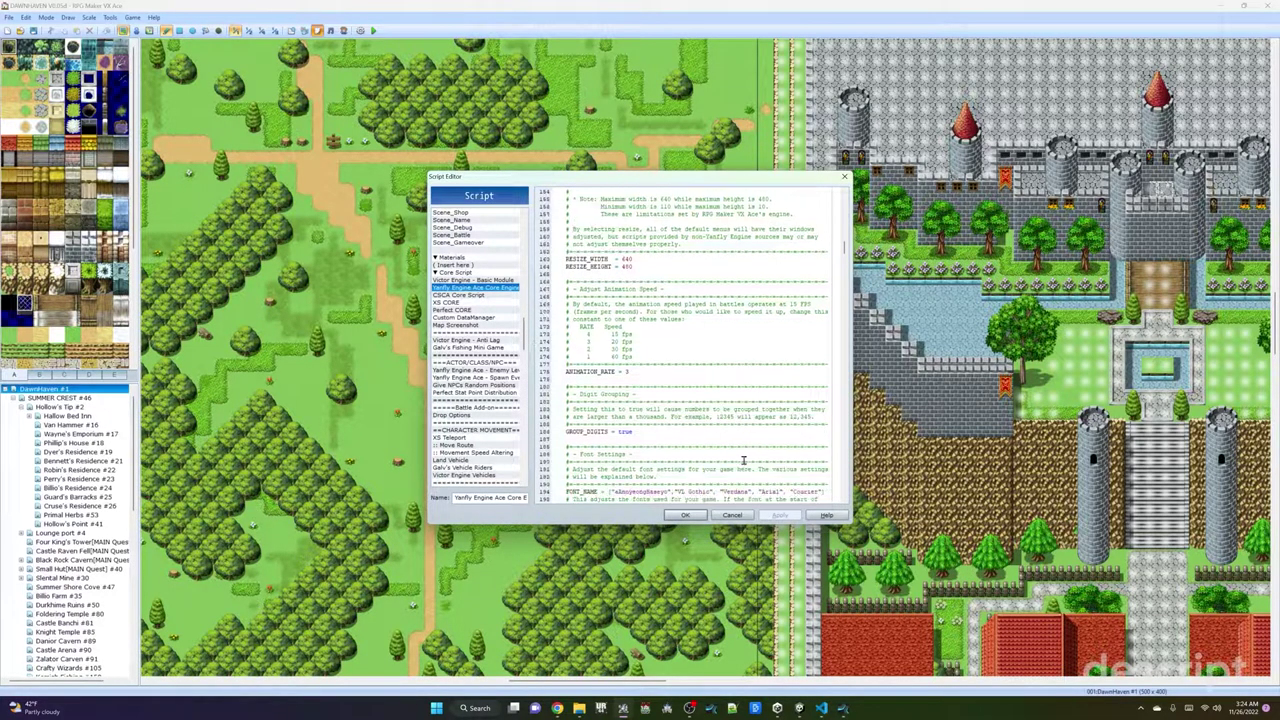
{"action": "scroll", "coordinate": [739, 460], "scroll_direction": "down", "scroll_amount": 2}
Rename the Resolution Selection Script to Fullscreen++, copying the title from its header comment.
{"action": "scroll", "coordinate": [512, 440], "scroll_direction": "down", "scroll_amount": 10}
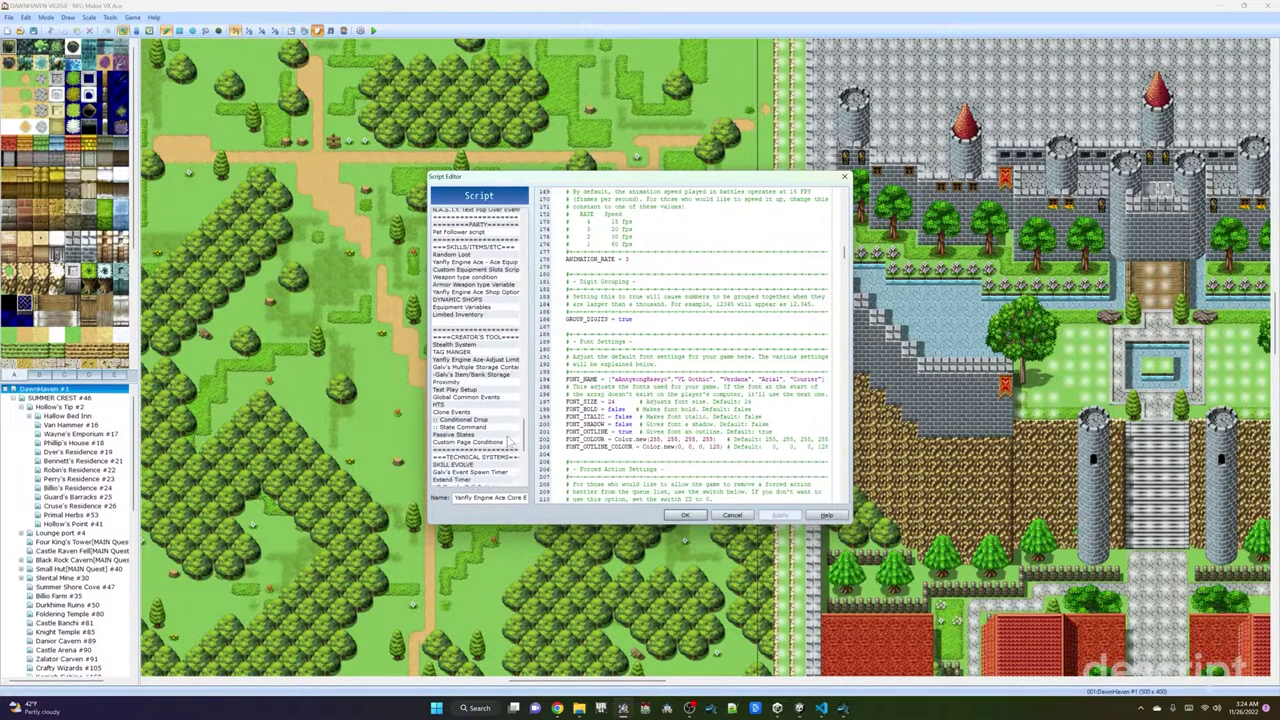
{"action": "scroll", "coordinate": [508, 440], "scroll_direction": "down", "scroll_amount": 10}
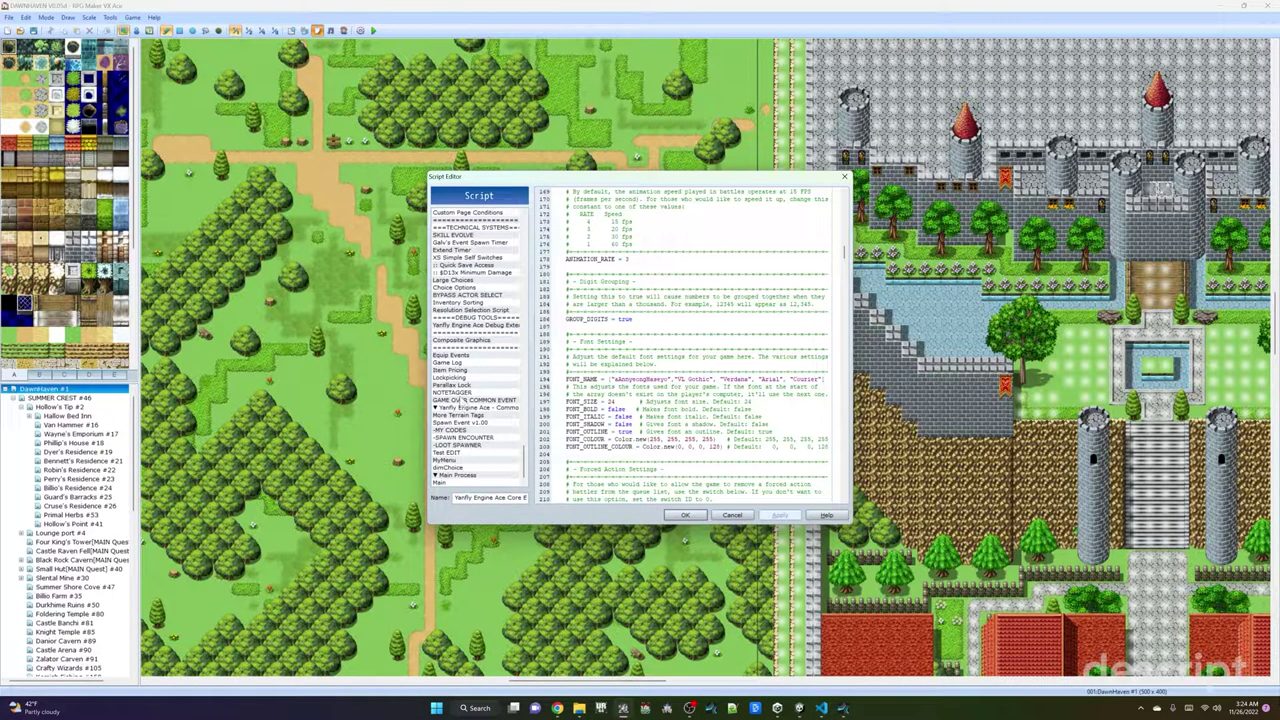
{"action": "left_click", "coordinate": [475, 310]}
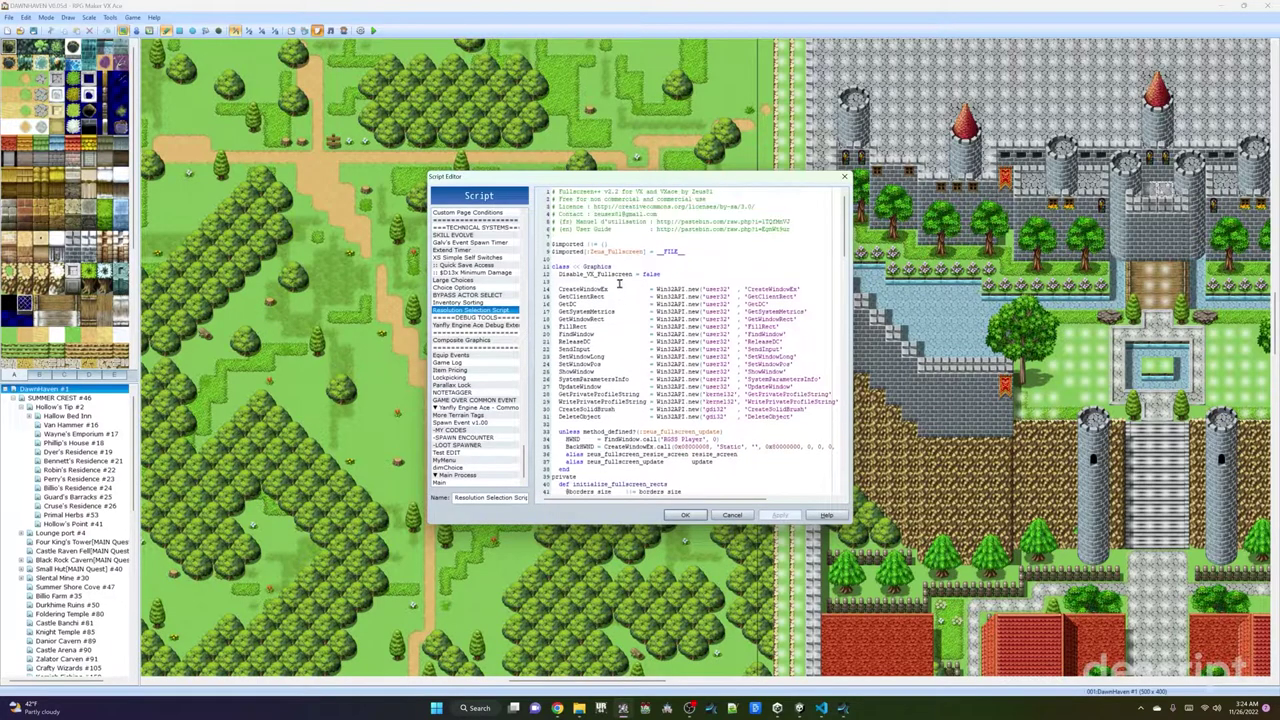
{"action": "mouse_move", "coordinate": [602, 199]}
{"action": "left_mouse_down"}
{"action": "mouse_move", "coordinate": [537, 202]}
{"action": "mouse_move", "coordinate": [598, 191]}
{"action": "left_mouse_up"}
{"action": "key", "text": "ctrl+c"}
{"action": "left_click", "coordinate": [513, 498]}
{"action": "key", "text": "ctrl+v"}
{"action": "left_click", "coordinate": [640, 378]}
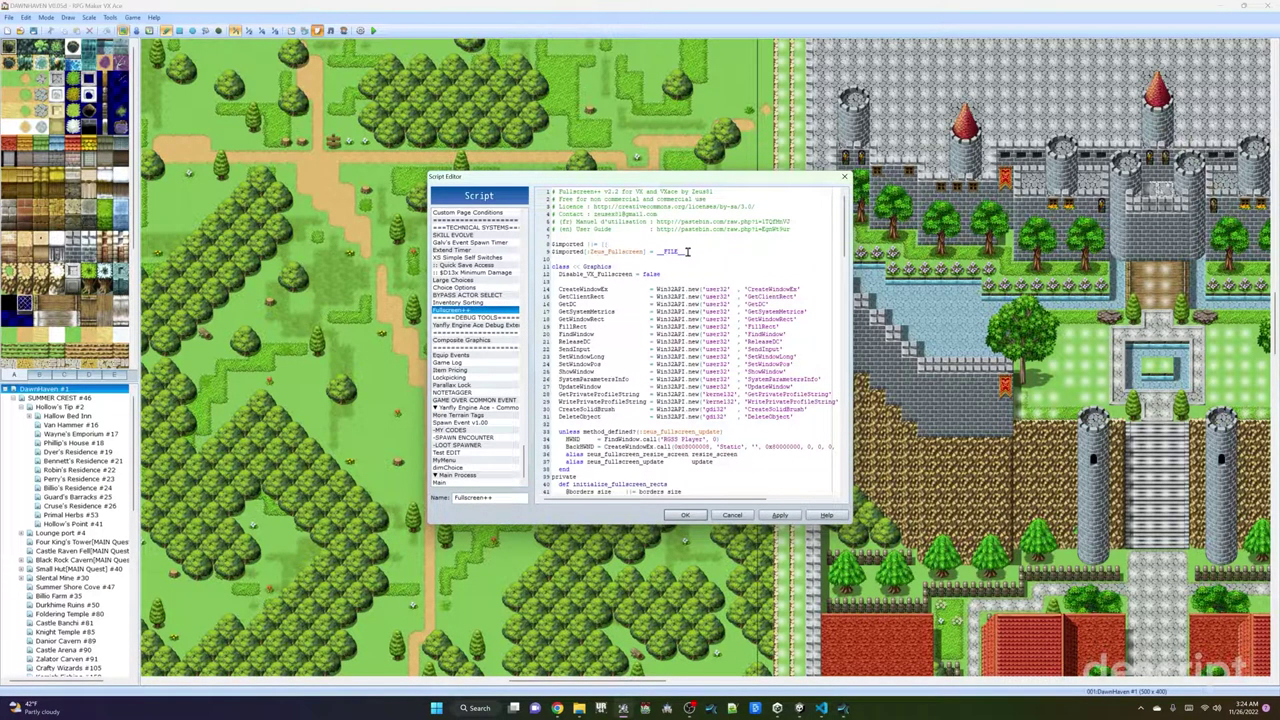